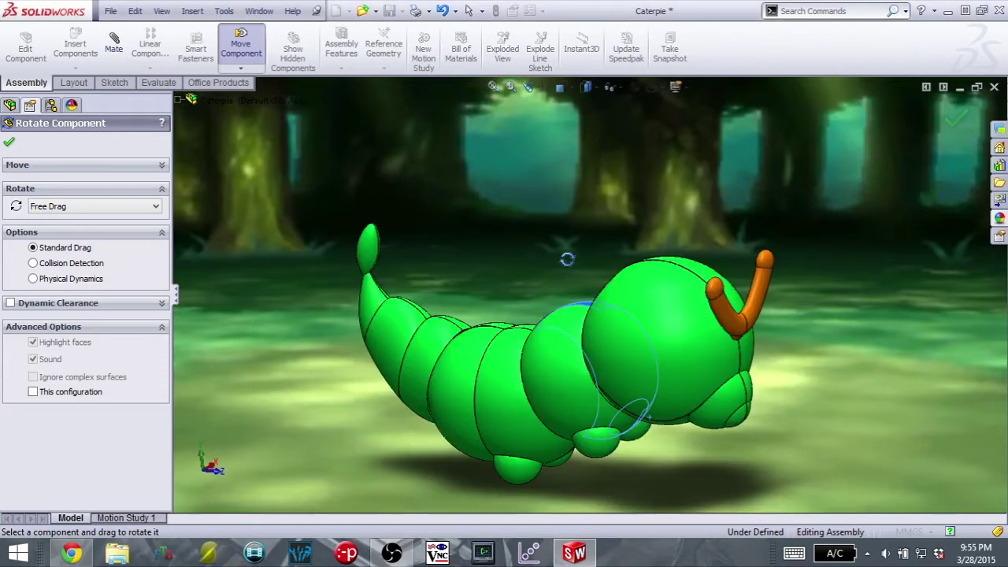
# Step: Orbit to a head-on view, then swing the neck, head and tail segments upward about their joints
pyautogui.moveTo(567, 259); pyautogui.dragTo(579, 296, button='middle')
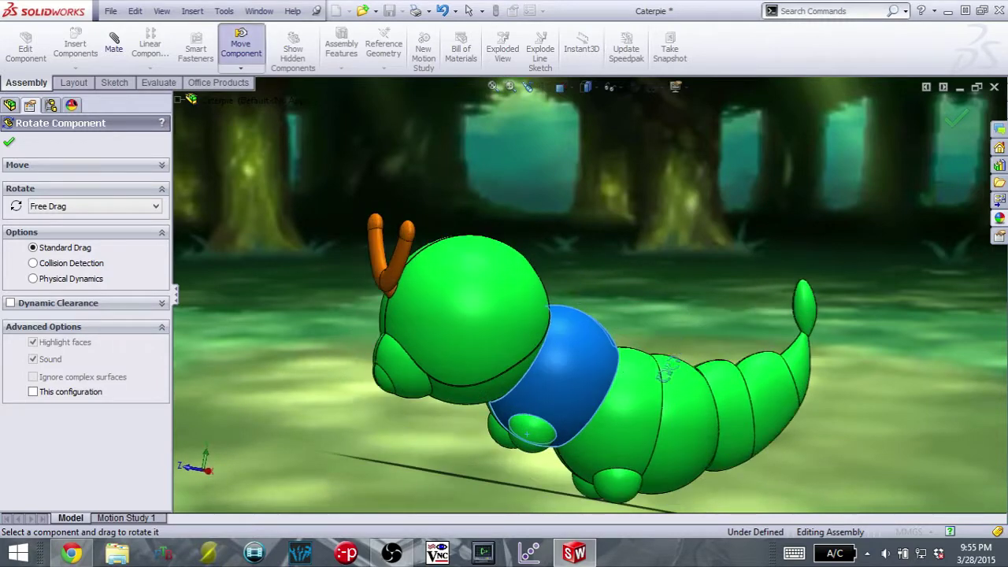
pyautogui.moveTo(667, 370); pyautogui.dragTo(515, 323, button='middle')
pyautogui.moveTo(524, 351); pyautogui.dragTo(548, 356)
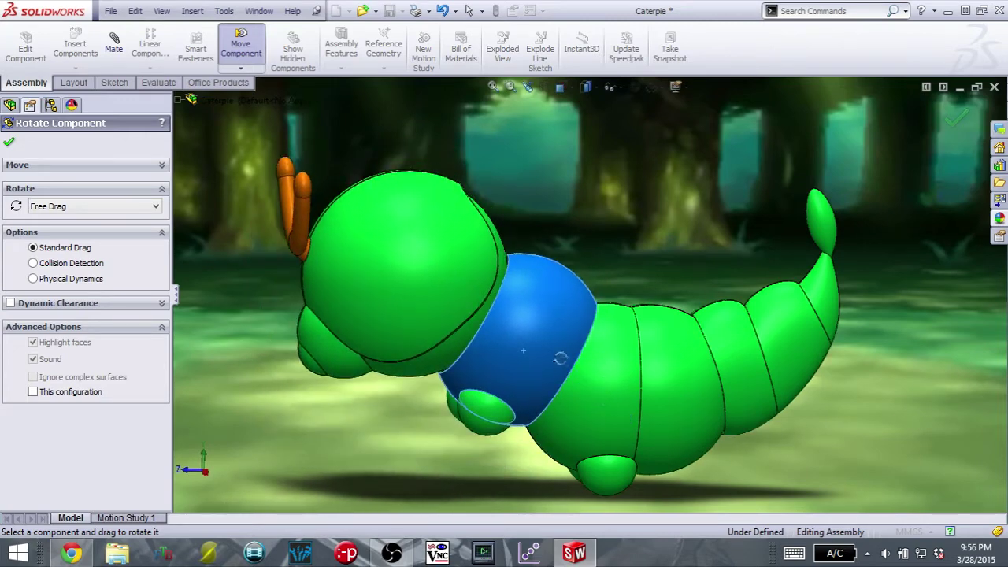
pyautogui.moveTo(551, 308); pyautogui.dragTo(456, 290)
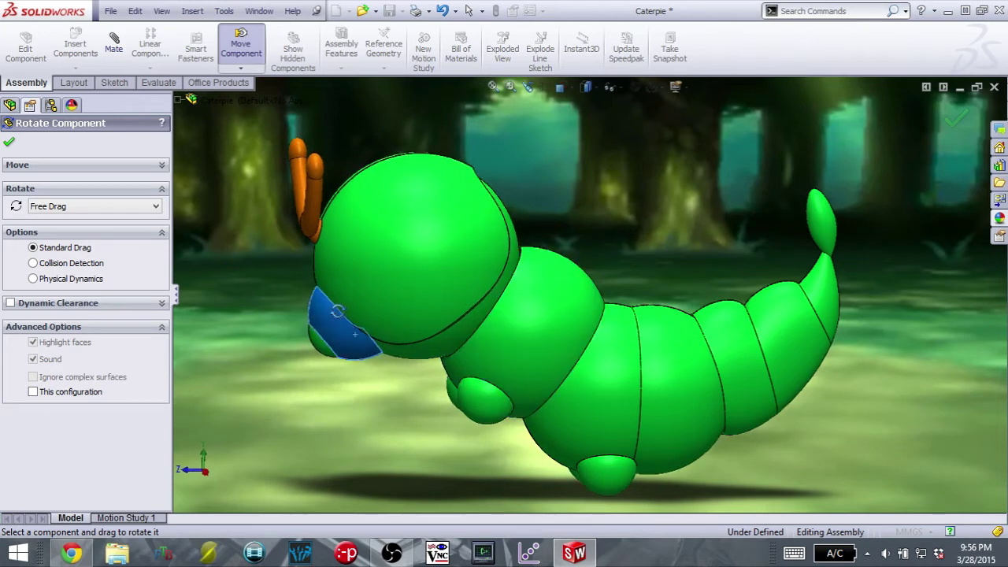
pyautogui.moveTo(325, 288); pyautogui.dragTo(338, 338)
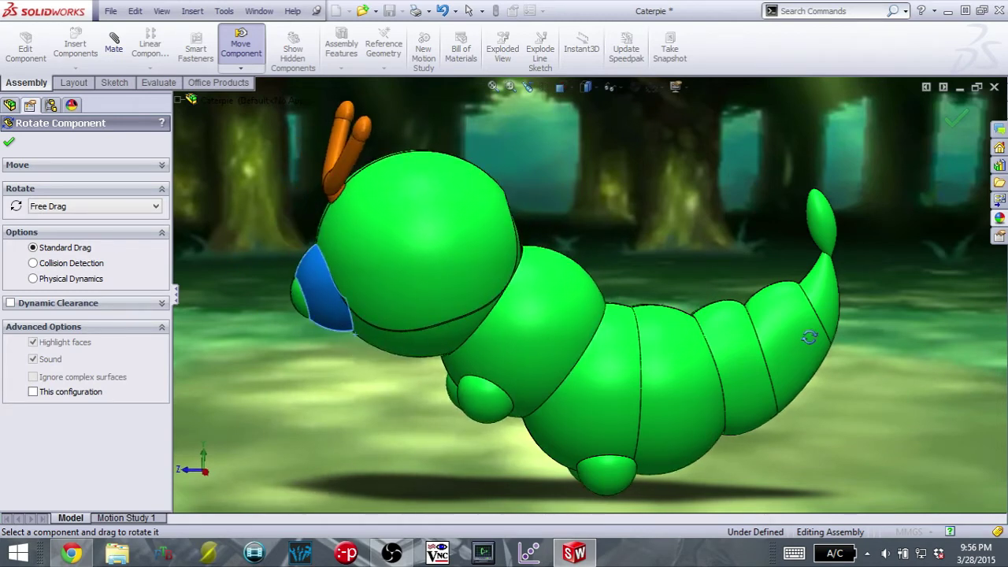
pyautogui.moveTo(792, 310); pyautogui.dragTo(753, 263)
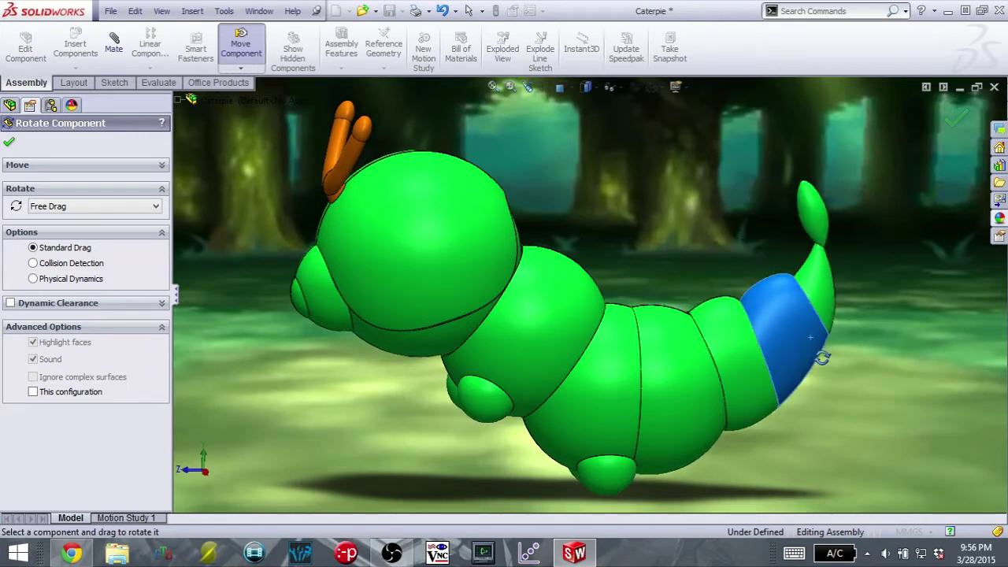
pyautogui.moveTo(822, 359); pyautogui.dragTo(637, 274)
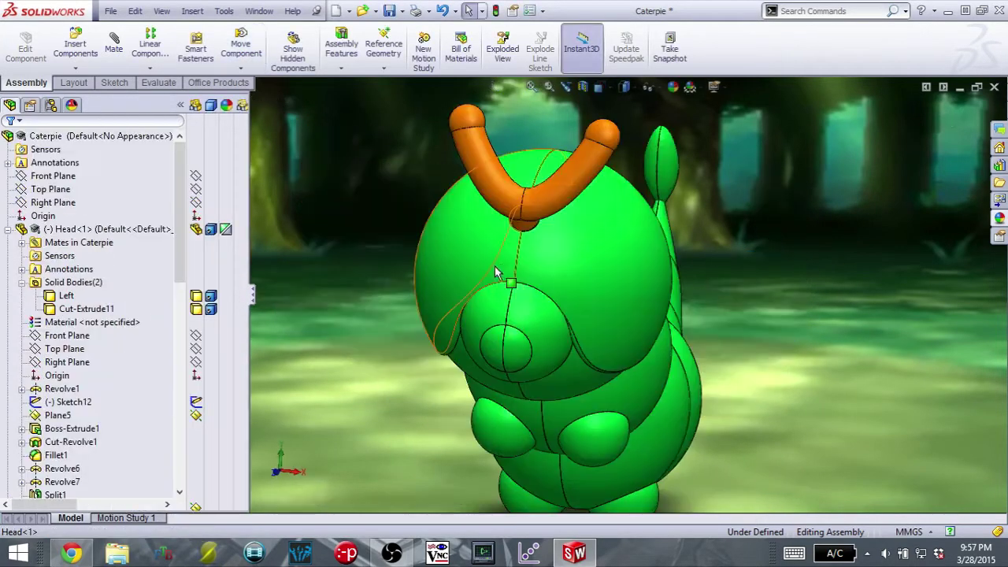
# Step: Sway the Head side to side, orbit to a three-quarter view, and swing it toward the viewer
pyautogui.moveTo(535, 270); pyautogui.dragTo(474, 267)
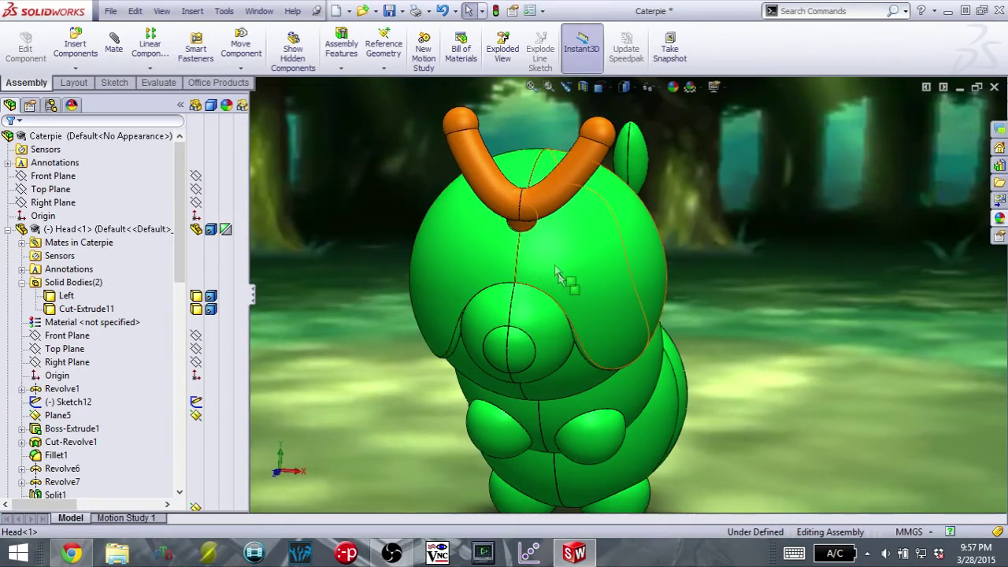
pyautogui.moveTo(539, 134)
pyautogui.mouseDown(button='middle')
pyautogui.moveTo(486, 104)
pyautogui.moveTo(525, 122)
pyautogui.mouseUp(button='middle')
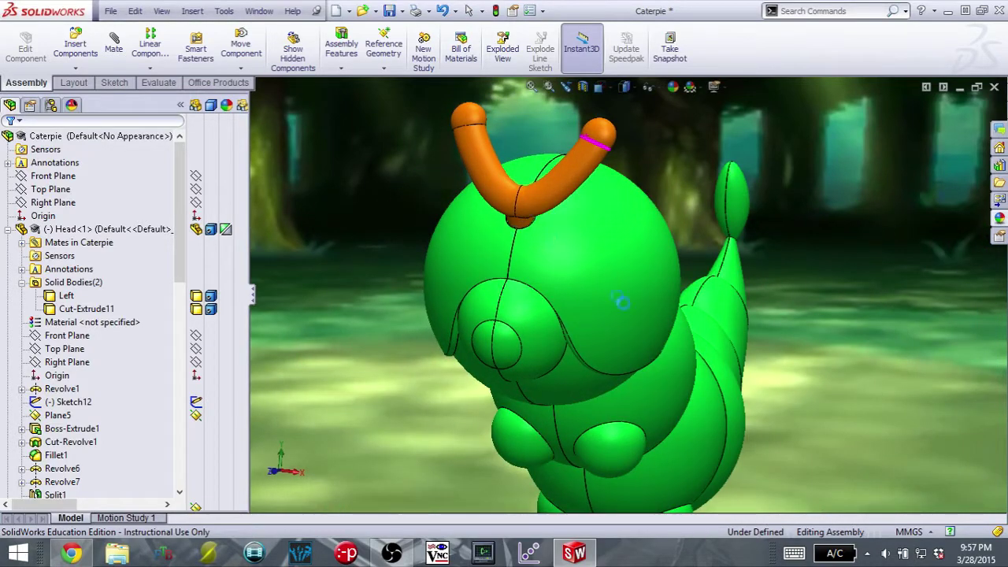
pyautogui.moveTo(635, 328); pyautogui.dragTo(732, 283)
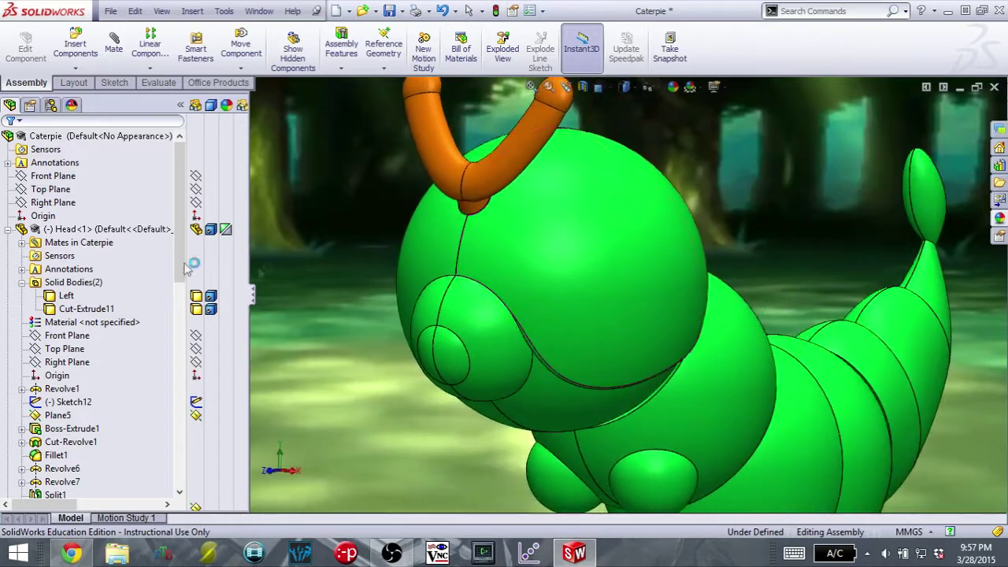
# Step: Hide the Head's Left shell body and turn the opened head toward the viewer
pyautogui.rightClick(70, 295)
pyautogui.click(79, 269)
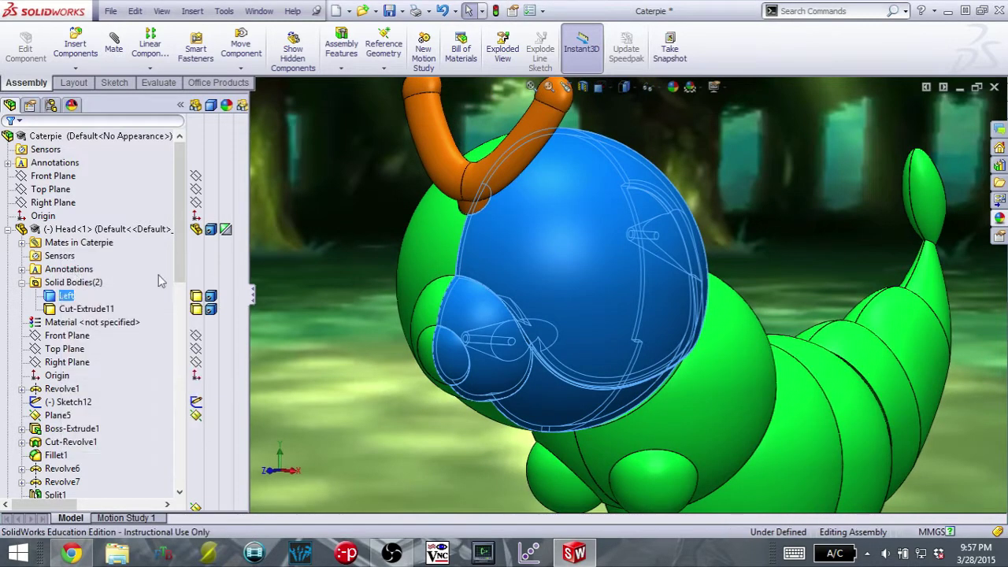
pyautogui.moveTo(756, 210); pyautogui.dragTo(724, 220)
pyautogui.moveTo(725, 221); pyautogui.dragTo(574, 296, button='middle')
# Step: Zoom and orbit around the exposed micro servo, ending on a side view of the caterpillar
pyautogui.scroll(-5, 548, 303)
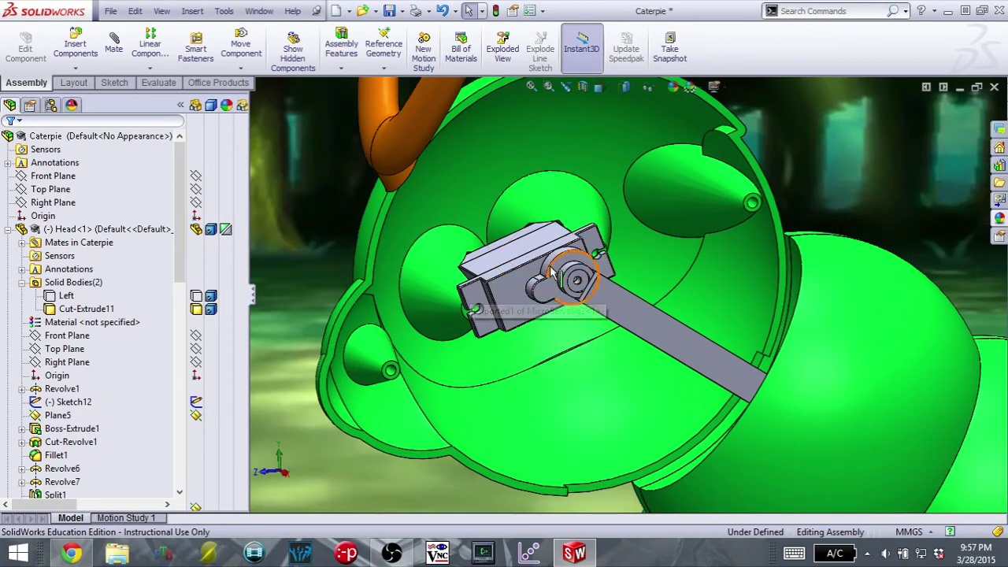
pyautogui.moveTo(551, 271); pyautogui.dragTo(512, 247, button='middle')
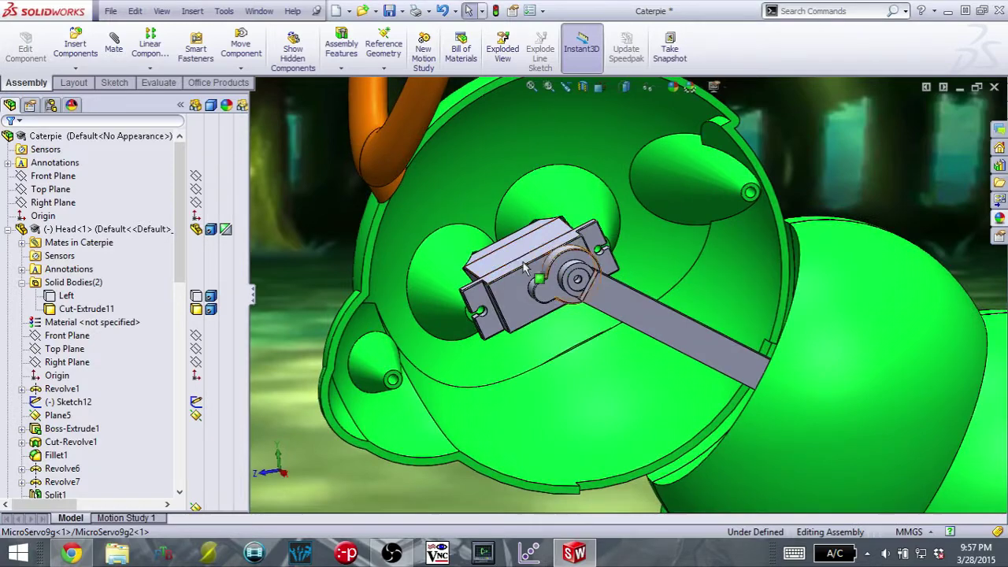
pyautogui.click(535, 281)
pyautogui.moveTo(535, 282); pyautogui.dragTo(465, 271, button='middle')
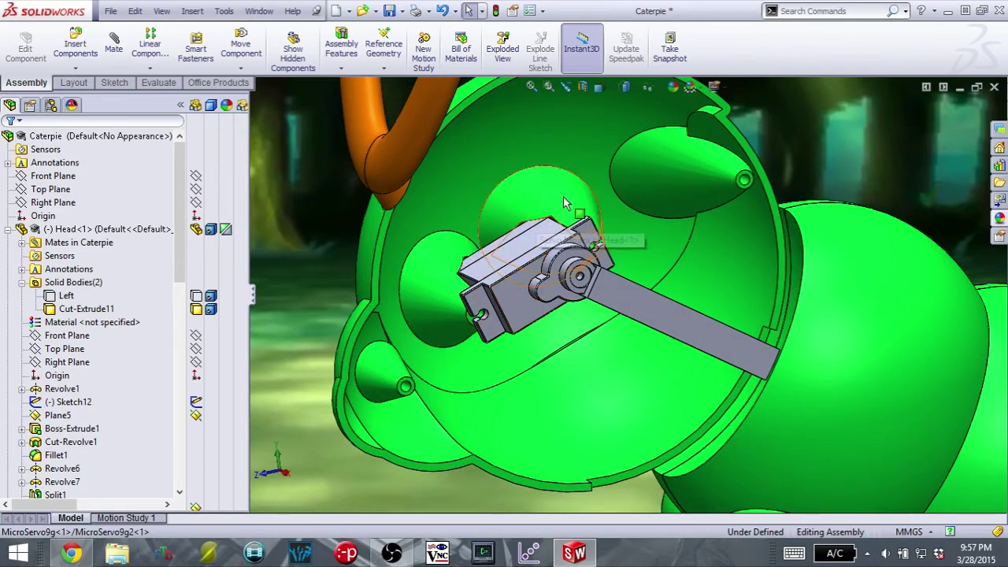
pyautogui.moveTo(484, 272); pyautogui.dragTo(512, 277, button='middle')
pyautogui.click(512, 277)
pyautogui.scroll(-2, 488, 329)
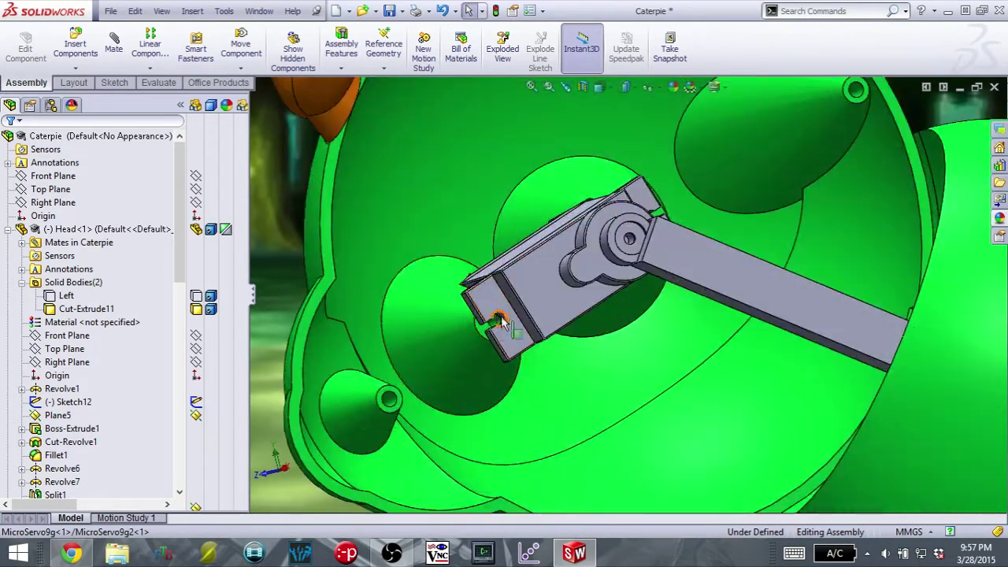
pyautogui.moveTo(500, 323); pyautogui.dragTo(325, 290, button='middle')
pyautogui.click(59, 283)
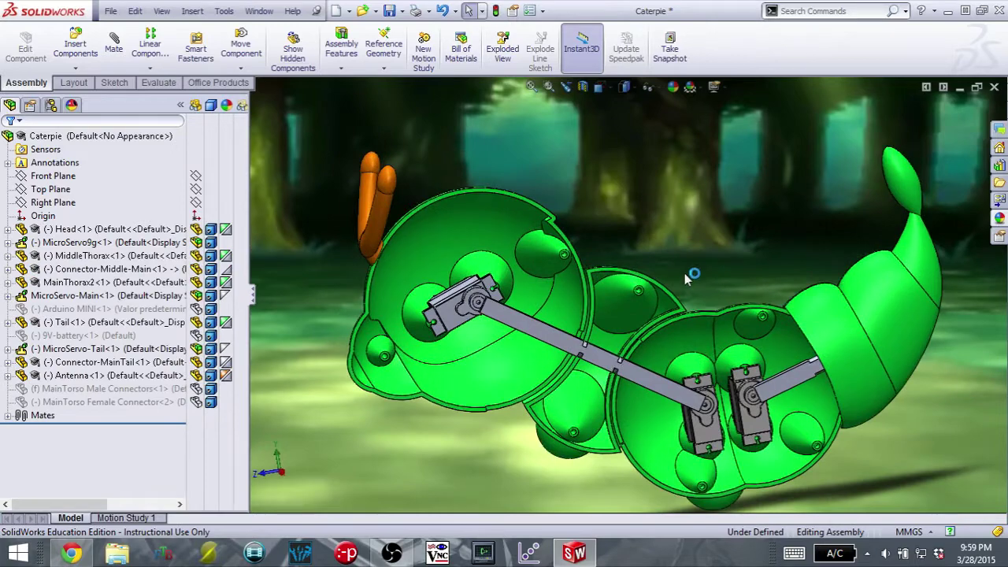
# Step: Orbit and zoom the opened assembly to view the thorax servos
pyautogui.moveTo(685, 275); pyautogui.dragTo(669, 301, button='middle')
pyautogui.scroll(-5, 665, 311)
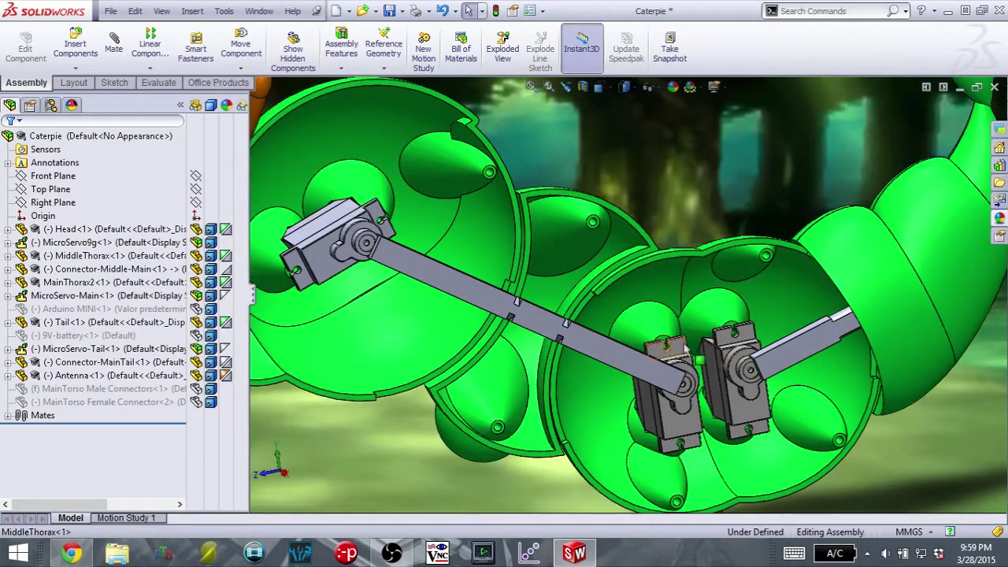
pyautogui.moveTo(680, 327); pyautogui.dragTo(519, 327, button='middle')
pyautogui.scroll(3, 694, 344)
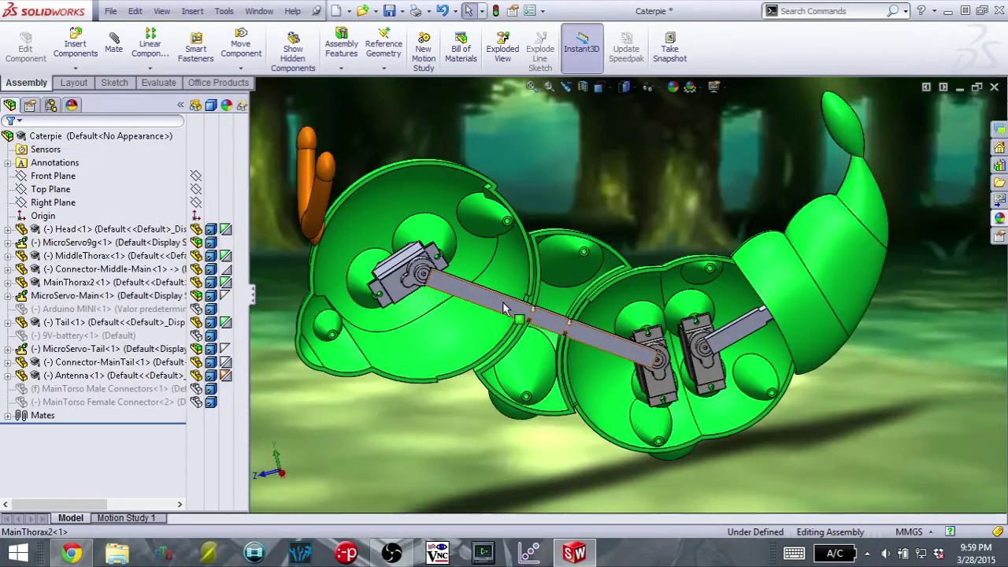
pyautogui.scroll(-3, 504, 307)
pyautogui.scroll(3, 652, 308)
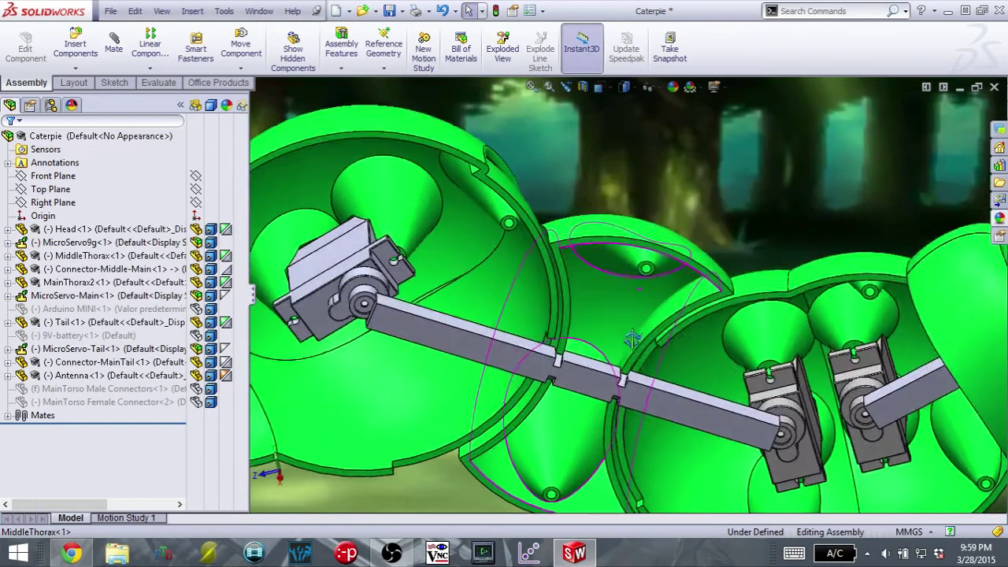
# Step: Inspect the connector rods from above, then orbit to a front-on view of the head servo
pyautogui.moveTo(651, 309); pyautogui.dragTo(490, 408, button='middle')
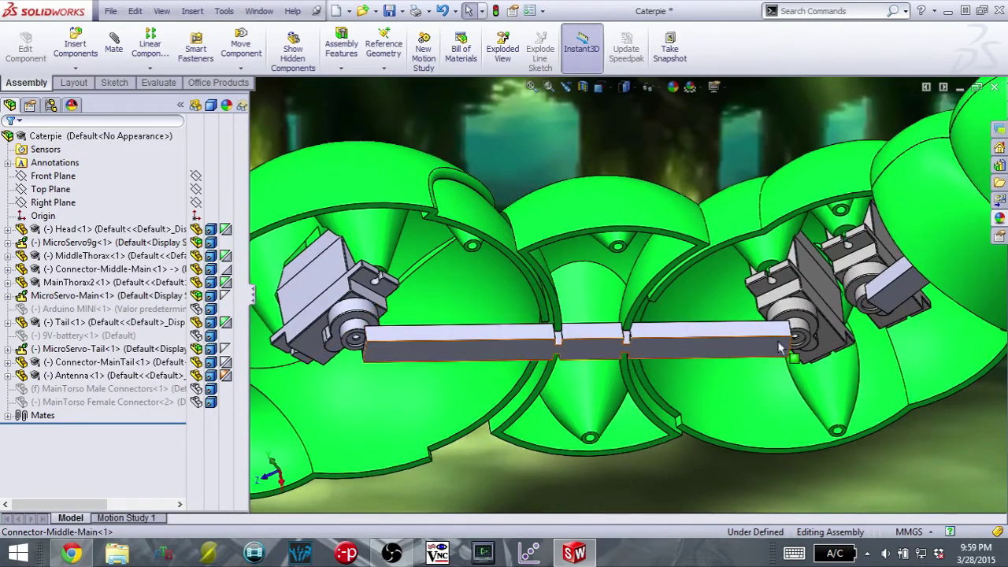
pyautogui.moveTo(779, 347); pyautogui.dragTo(598, 324, button='middle')
pyautogui.scroll(-3, 656, 264)
pyautogui.click(599, 324)
pyautogui.click(655, 211)
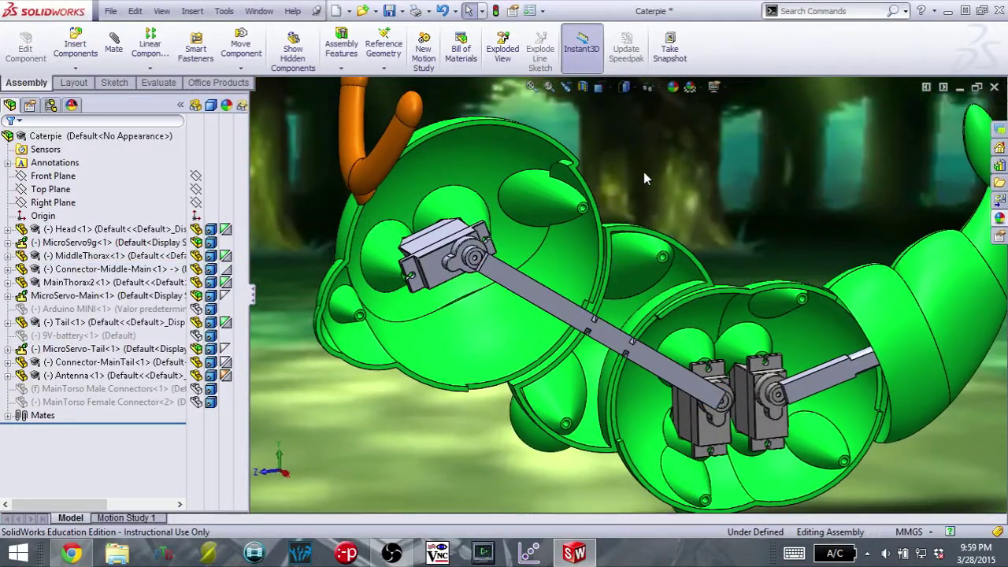
pyautogui.scroll(-2, 485, 250)
pyautogui.moveTo(391, 274); pyautogui.dragTo(458, 225, button='middle')
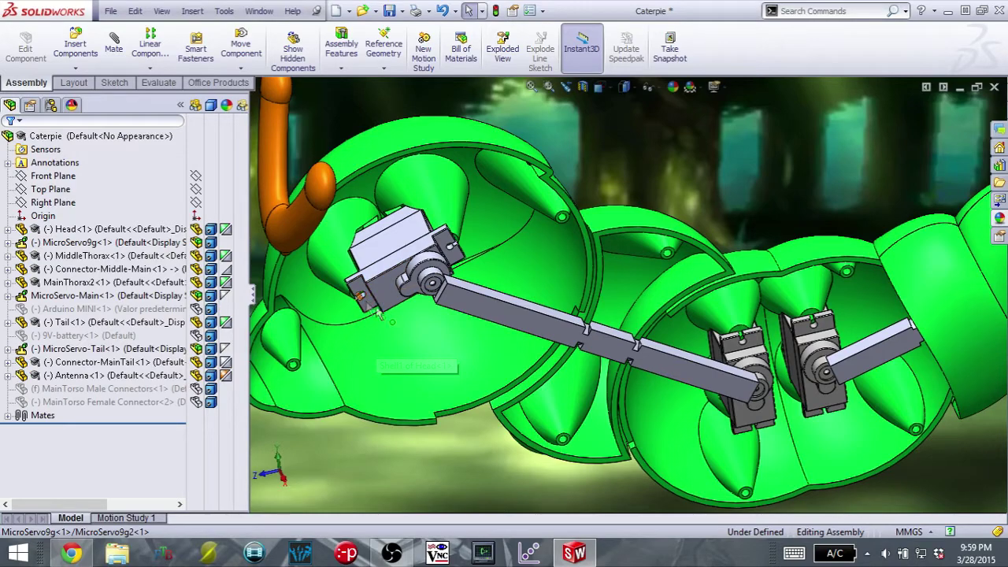
pyautogui.moveTo(364, 306); pyautogui.dragTo(858, 288, button='middle')
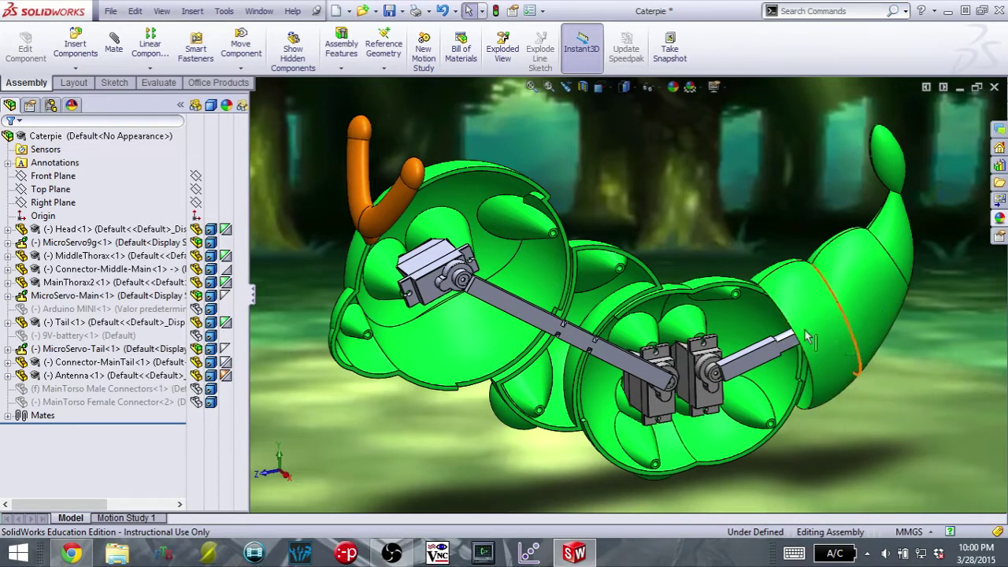
# Step: Scroll to the 9V-battery component and orbit to see the torso segments and servos
pyautogui.scroll(-2, 666, 355)
pyautogui.moveTo(612, 323); pyautogui.dragTo(628, 260, button='middle')
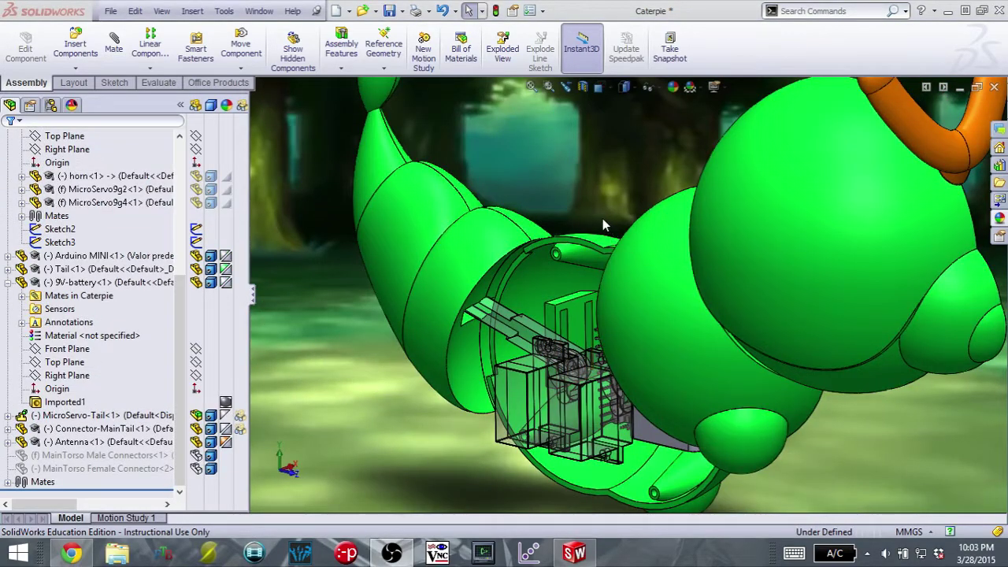
# Step: Orbit into the rear torso to view the Arduino, servos and battery front-on and from above
pyautogui.moveTo(603, 225); pyautogui.dragTo(600, 315, button='middle')
pyautogui.scroll(5, 600, 331)
pyautogui.scroll(-8, 600, 373)
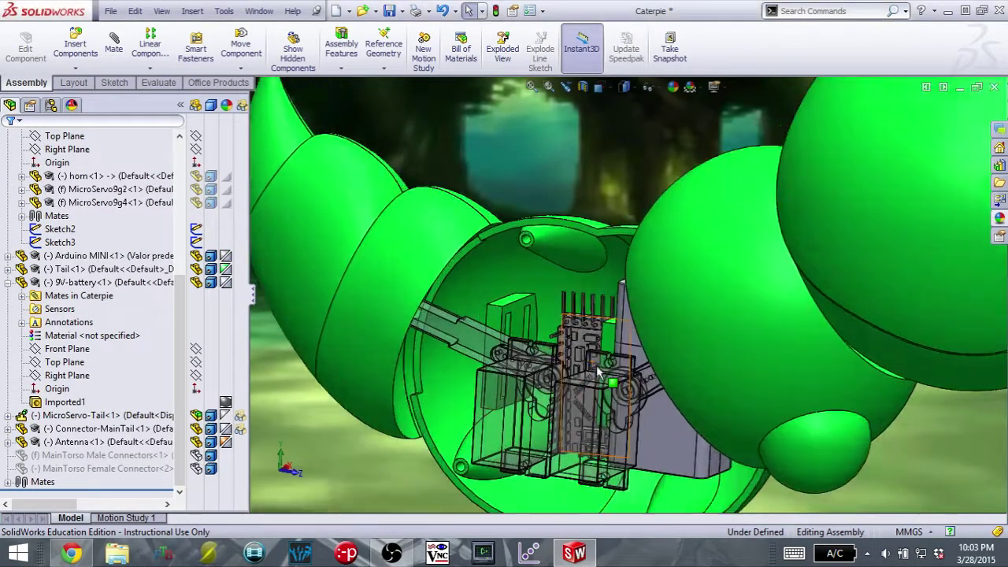
pyautogui.moveTo(599, 373); pyautogui.dragTo(588, 289, button='middle')
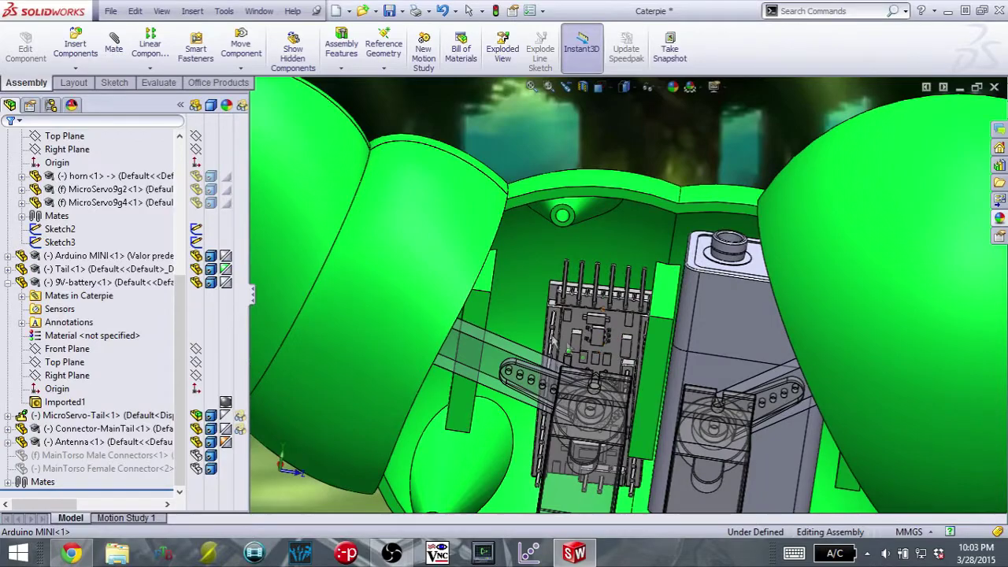
pyautogui.moveTo(603, 335); pyautogui.dragTo(751, 274, button='middle')
pyautogui.moveTo(693, 321)
pyautogui.mouseDown(button='middle')
pyautogui.moveTo(704, 330)
pyautogui.moveTo(678, 366)
pyautogui.mouseUp(button='middle')
pyautogui.moveTo(683, 296); pyautogui.dragTo(618, 302, button='middle')
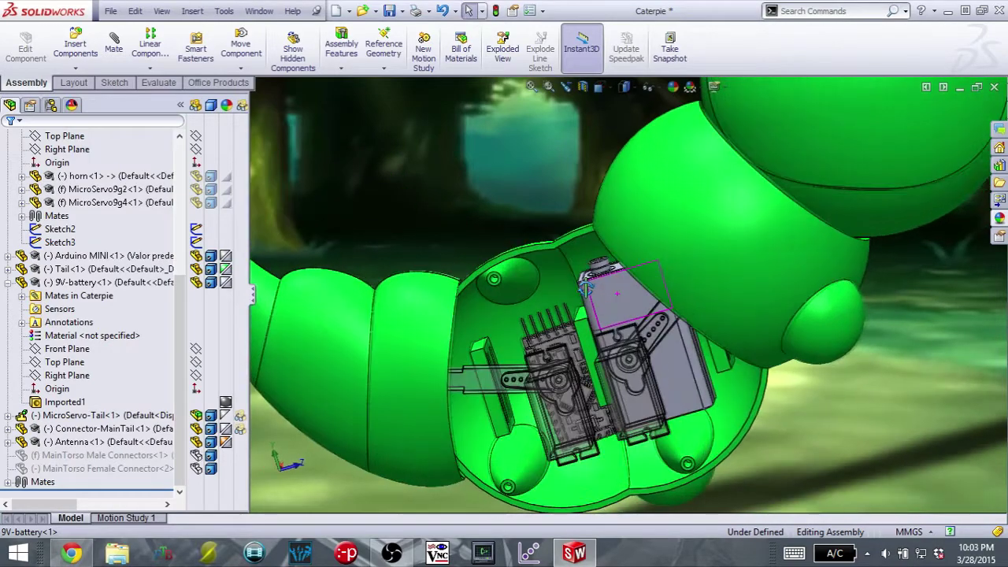
# Step: Orbit between side and frontal views of the torso to examine the 9V battery
pyautogui.moveTo(585, 288); pyautogui.dragTo(603, 276, button='middle')
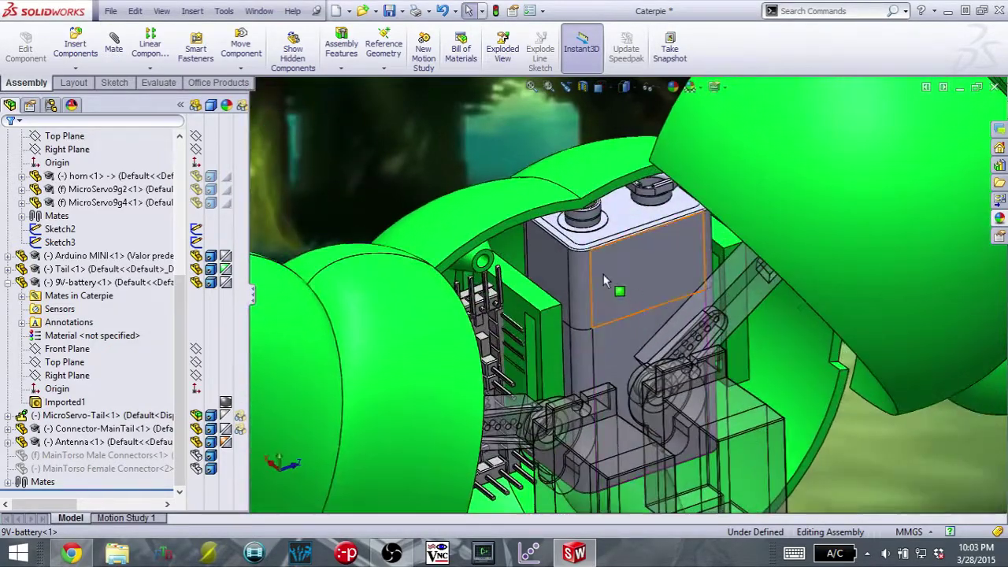
pyautogui.moveTo(559, 307); pyautogui.dragTo(691, 319, button='middle')
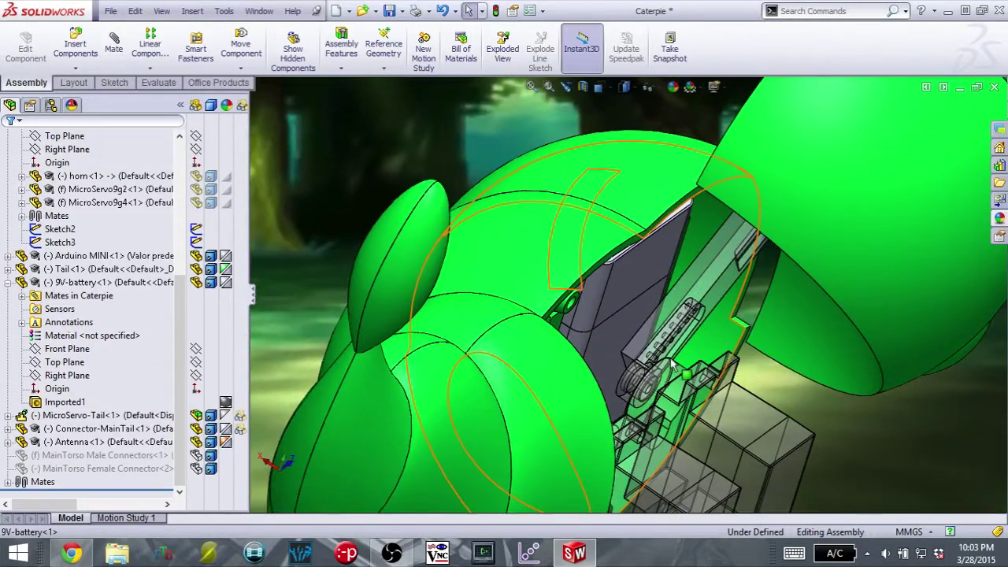
pyautogui.moveTo(698, 307); pyautogui.dragTo(469, 296, button='middle')
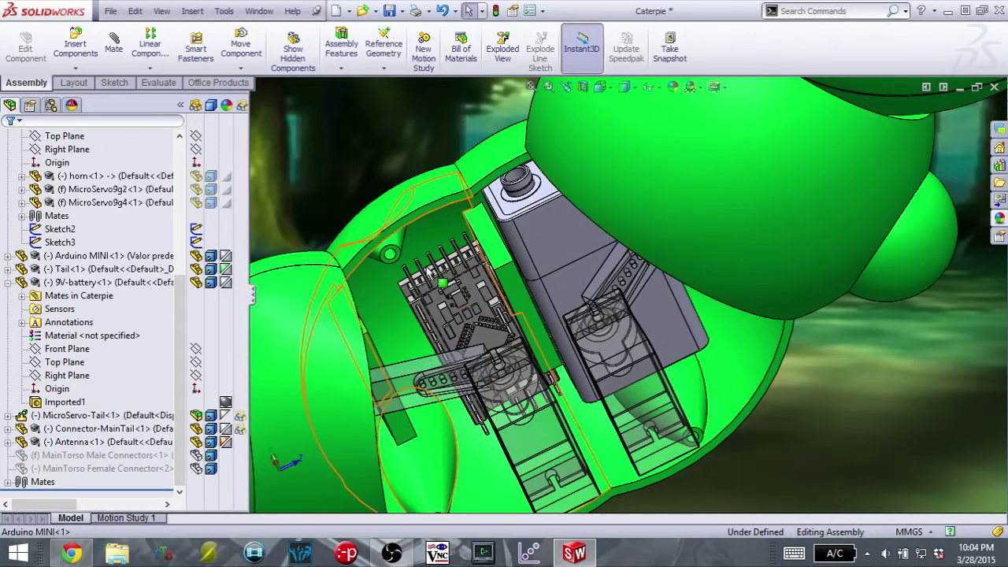
pyautogui.moveTo(450, 334); pyautogui.dragTo(384, 346, button='middle')
pyautogui.scroll(-8, 472, 338)
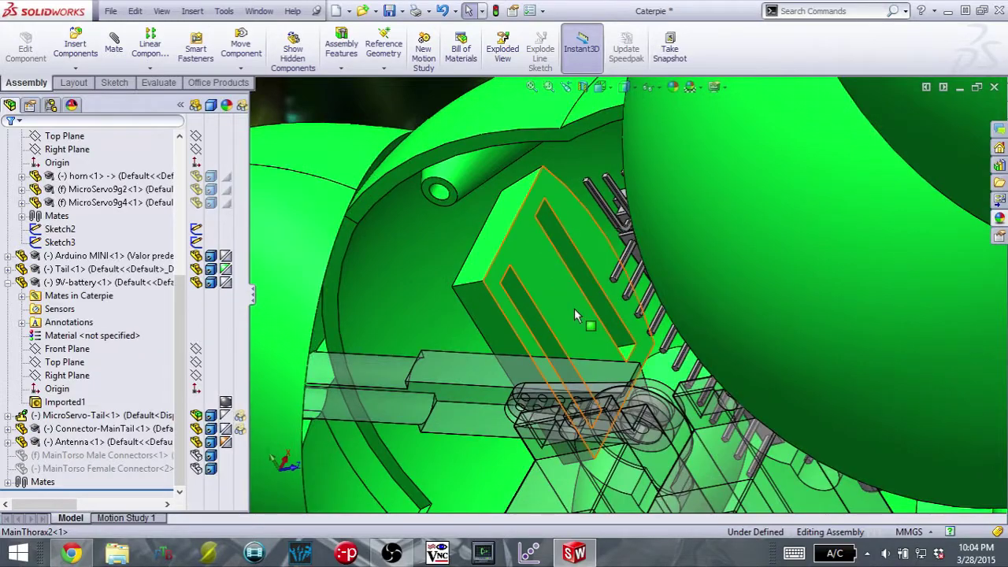
pyautogui.scroll(10, 581, 323)
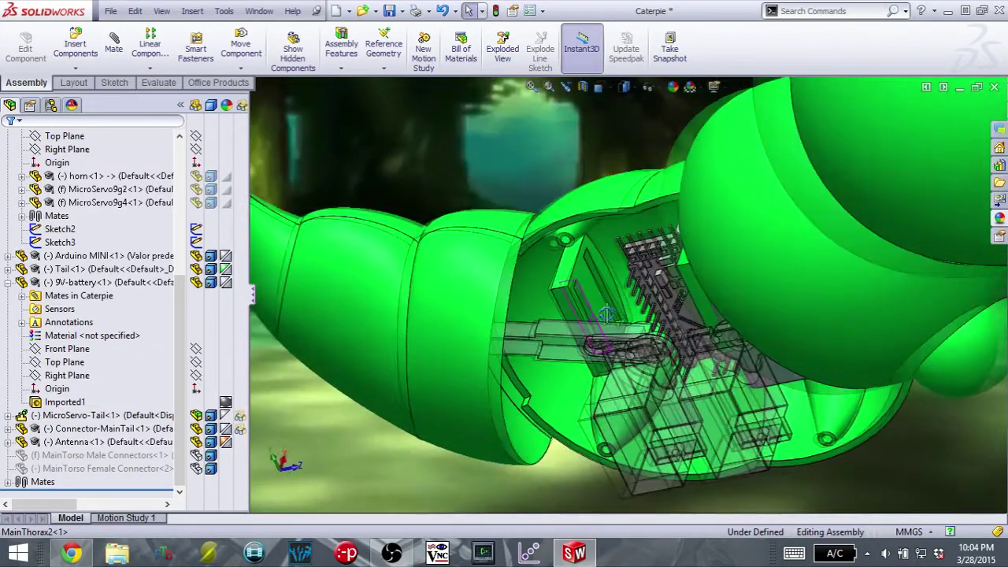
pyautogui.moveTo(593, 308); pyautogui.dragTo(708, 293, button='middle')
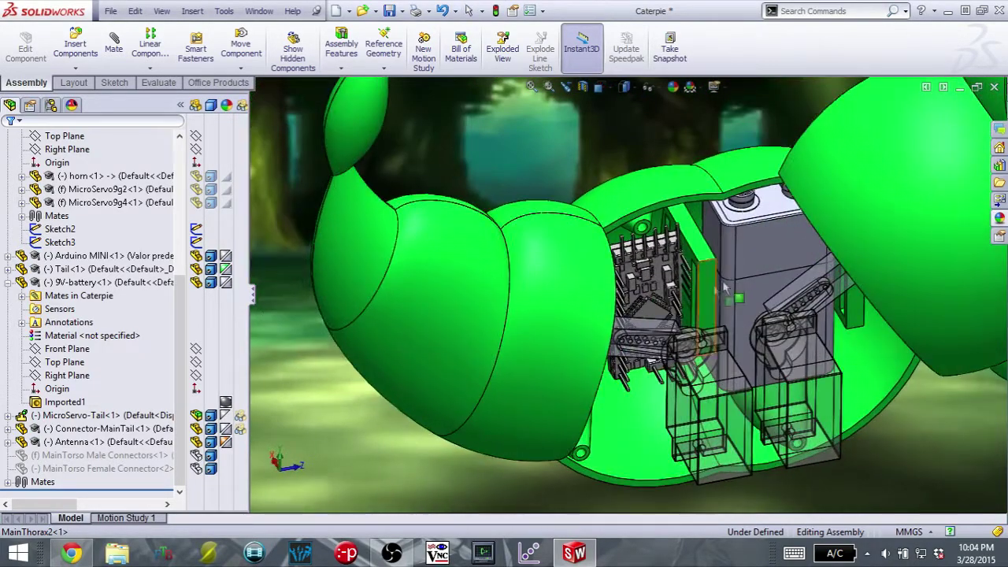
pyautogui.moveTo(850, 277); pyautogui.dragTo(677, 303, button='middle')
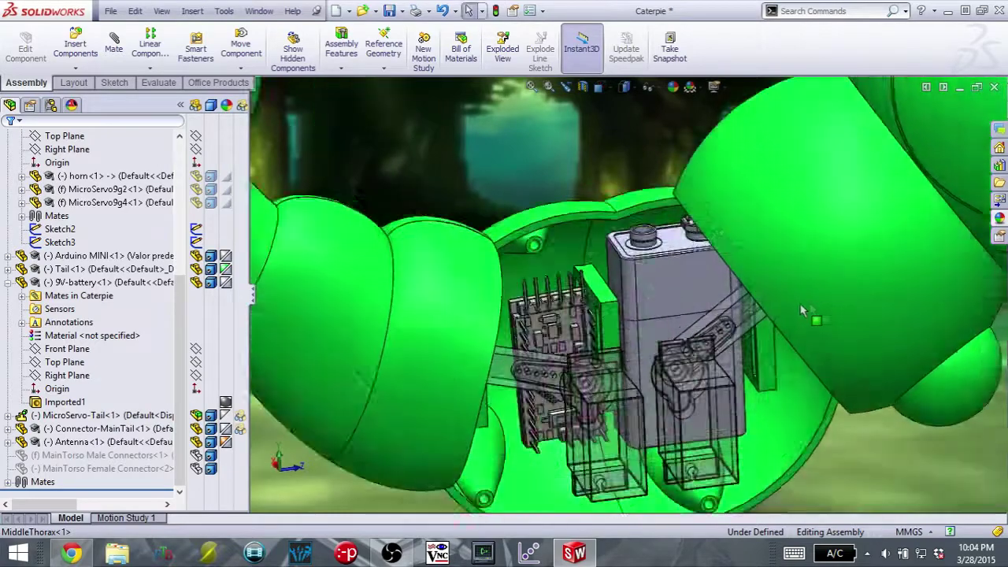
pyautogui.scroll(-3, 665, 303)
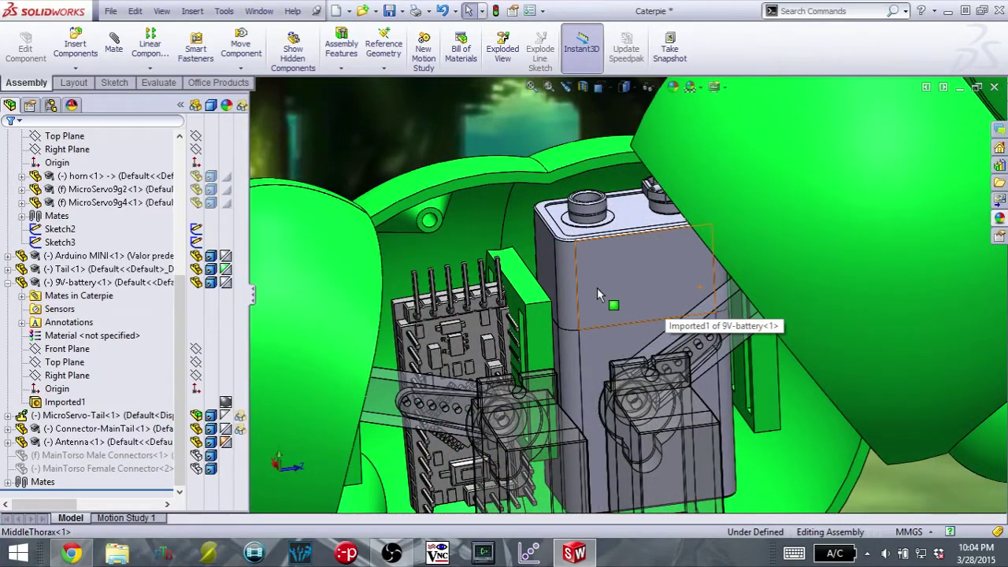
pyautogui.moveTo(597, 287); pyautogui.dragTo(488, 342, button='middle')
pyautogui.scroll(2, 580, 352)
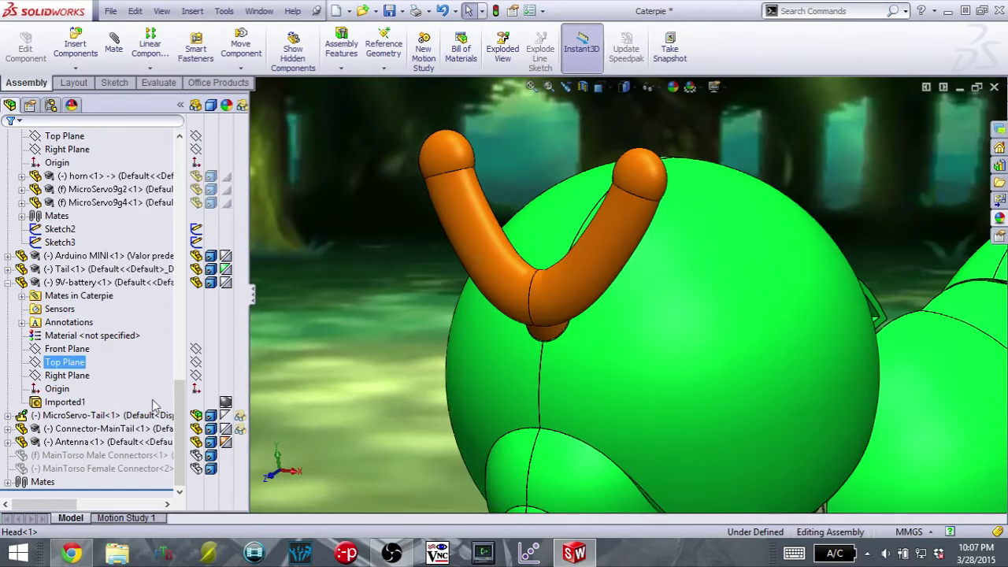
# Step: Make the Antenna transparent and orbit the head to inspect its socket
pyautogui.rightClick(79, 442)
pyautogui.click(140, 202)
pyautogui.scroll(-2, 571, 299)
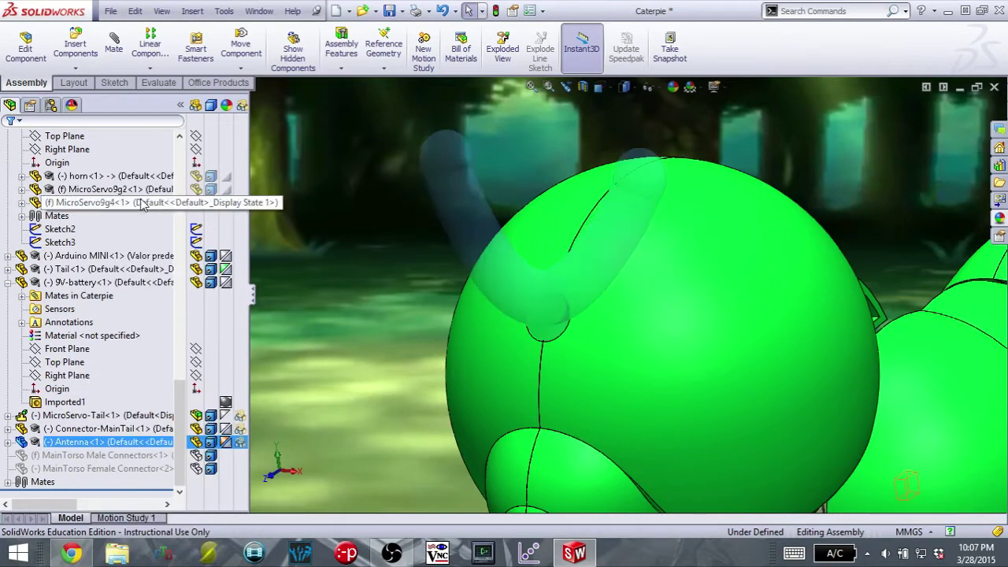
pyautogui.moveTo(573, 338); pyautogui.dragTo(537, 284, button='middle')
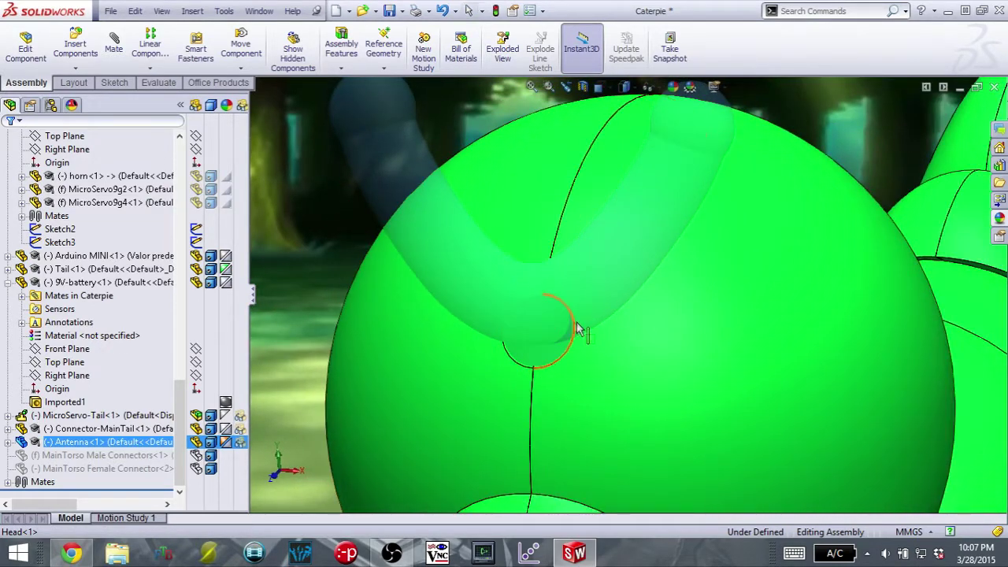
pyautogui.moveTo(624, 372); pyautogui.dragTo(583, 361, button='middle')
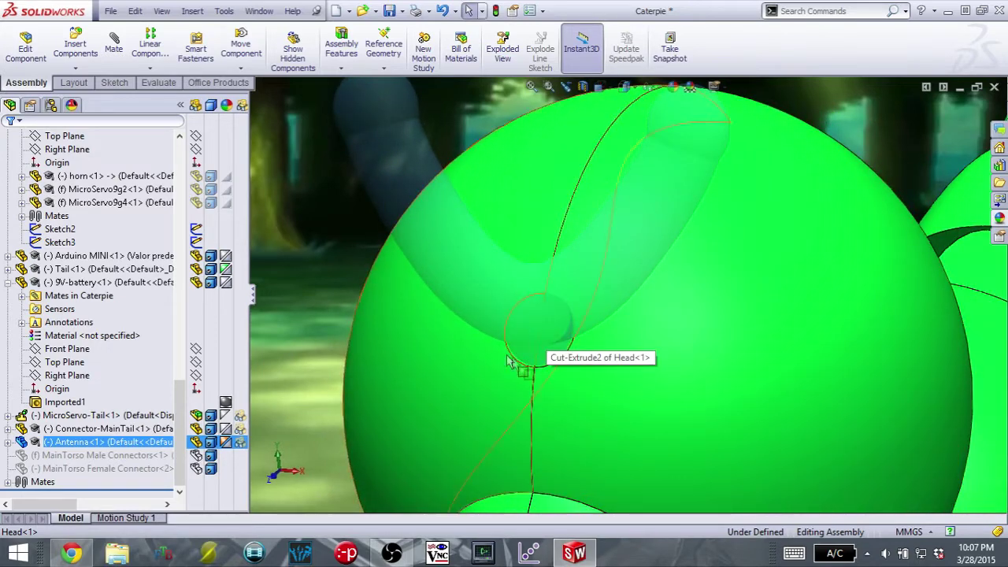
# Step: Turn the Antenna opaque again and orbit out to show more of the body
pyautogui.rightClick(119, 442)
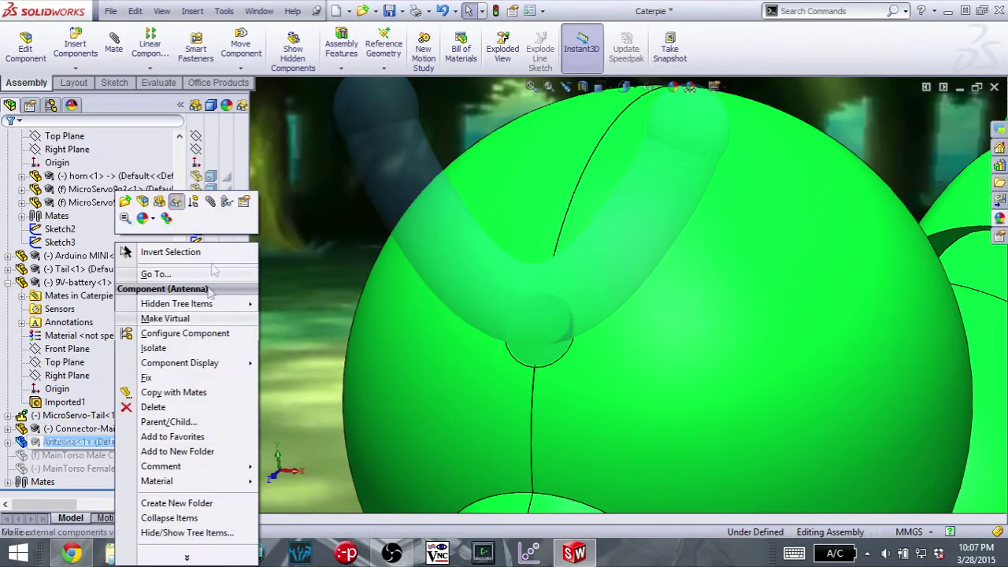
pyautogui.click(177, 206)
pyautogui.moveTo(461, 238); pyautogui.dragTo(427, 226, button='middle')
pyautogui.scroll(3, 427, 225)
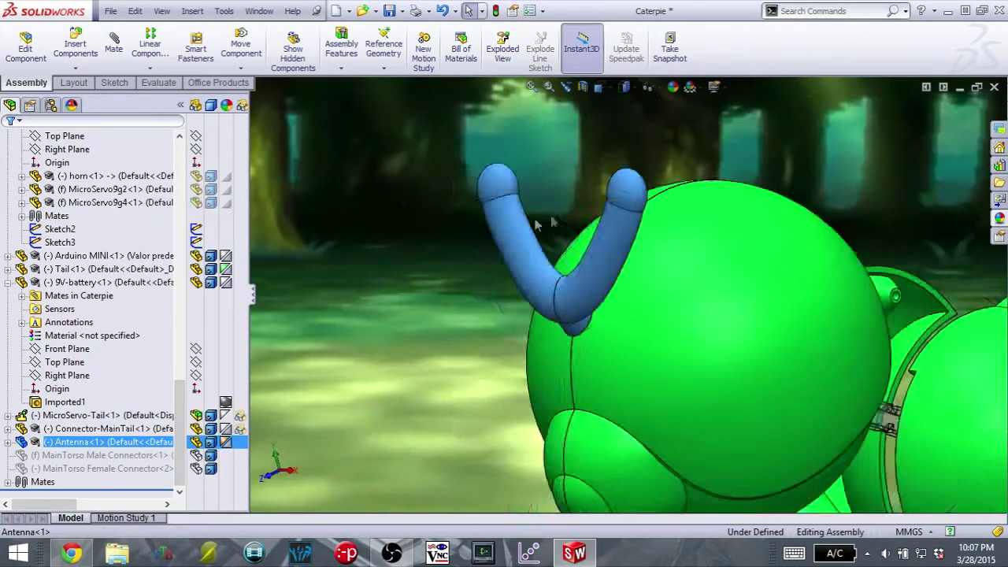
pyautogui.scroll(-4, 571, 224)
pyautogui.click(551, 230)
pyautogui.moveTo(548, 231); pyautogui.dragTo(672, 354, button='middle')
pyautogui.scroll(-2, 672, 355)
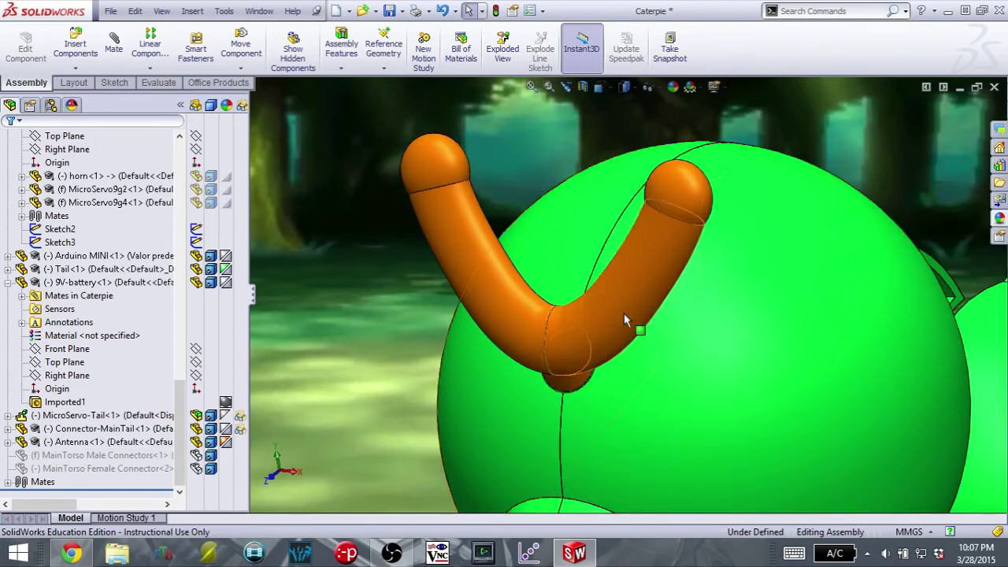
pyautogui.scroll(2, 623, 313)
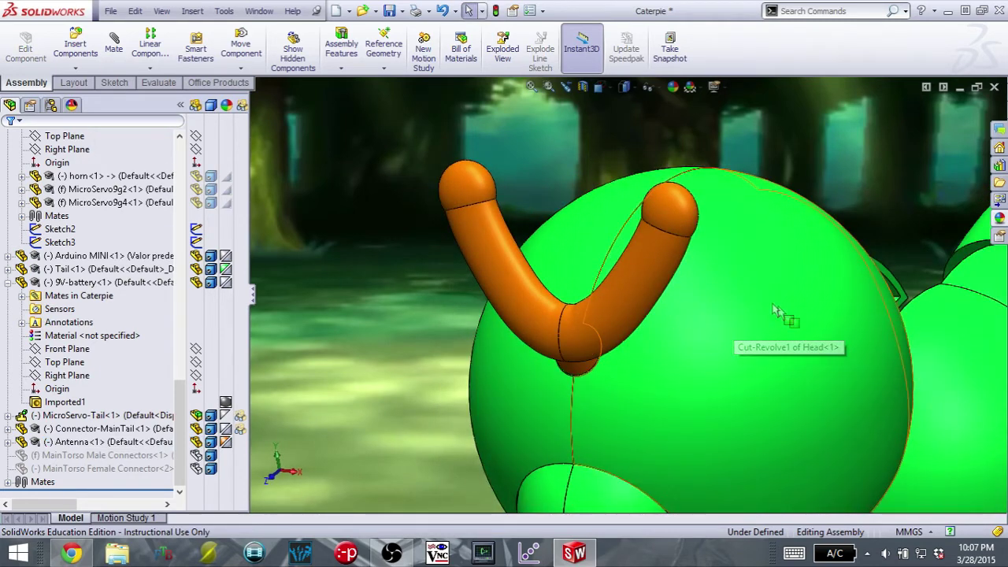
# Step: Orbit to reveal the segments behind the head and face the antennae toward the viewer
pyautogui.moveTo(773, 310); pyautogui.dragTo(795, 356, button='middle')
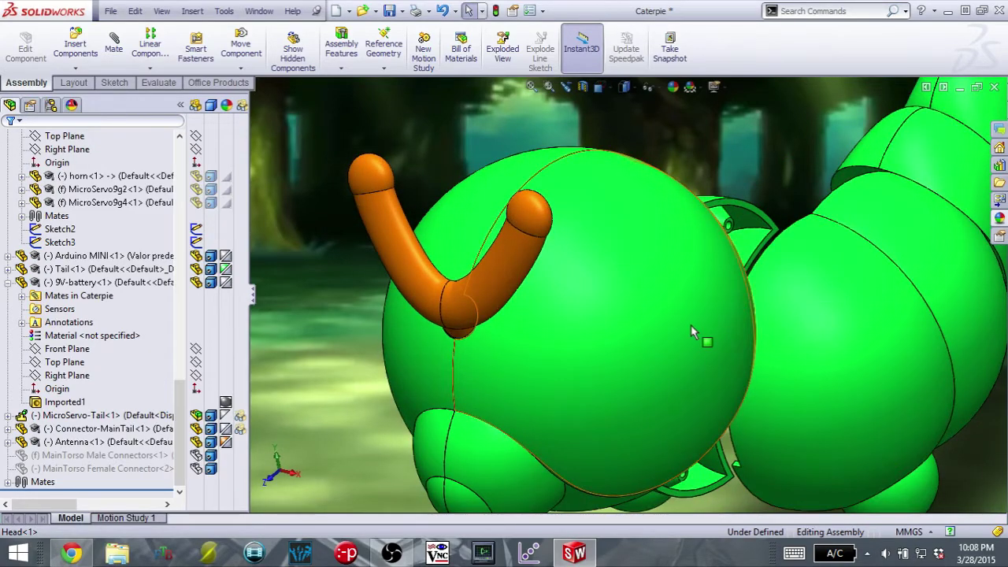
pyautogui.moveTo(584, 291); pyautogui.dragTo(511, 311, button='middle')
pyautogui.scroll(-4, 464, 322)
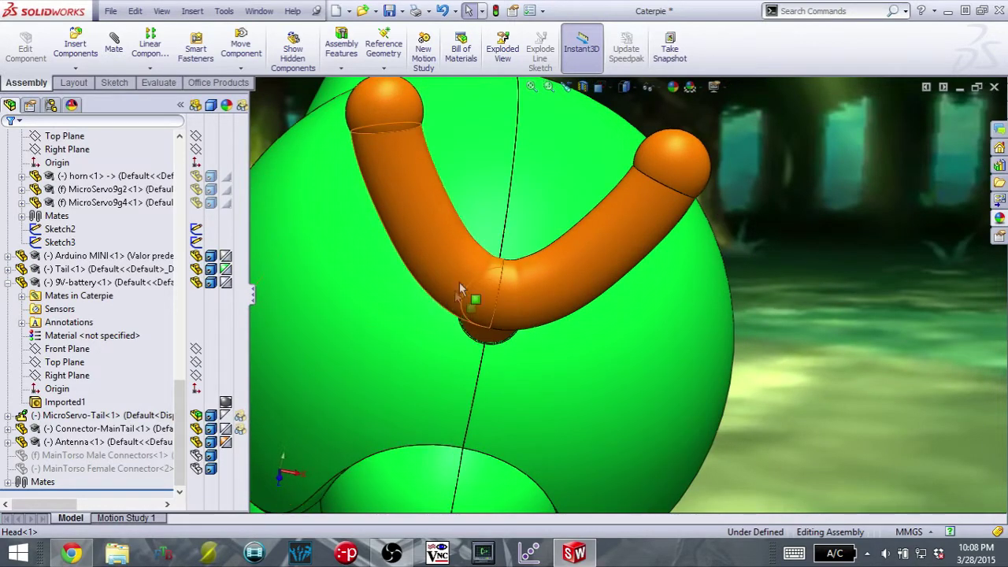
pyautogui.moveTo(420, 329); pyautogui.dragTo(511, 315, button='middle')
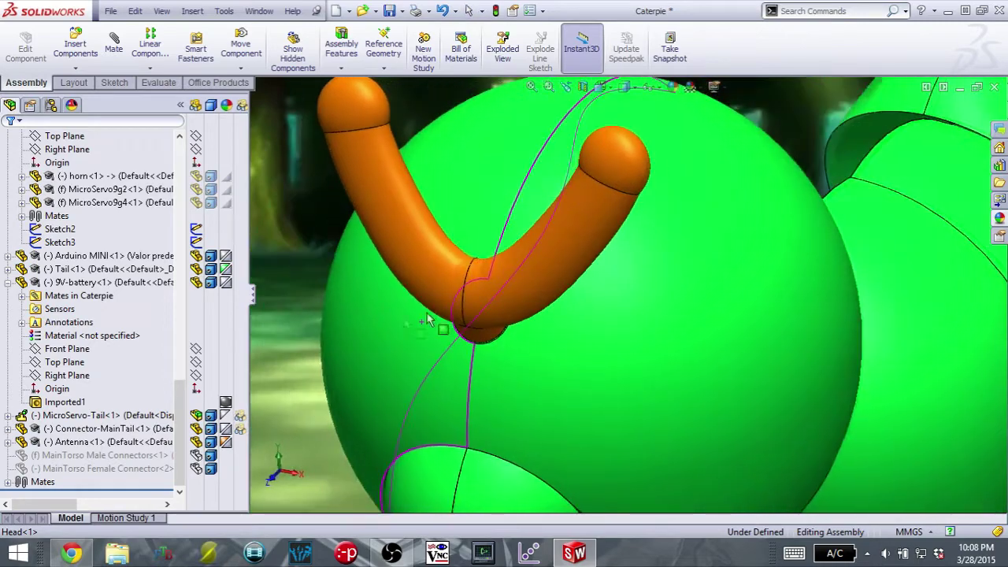
pyautogui.scroll(3, 511, 315)
pyautogui.scroll(-5, 594, 290)
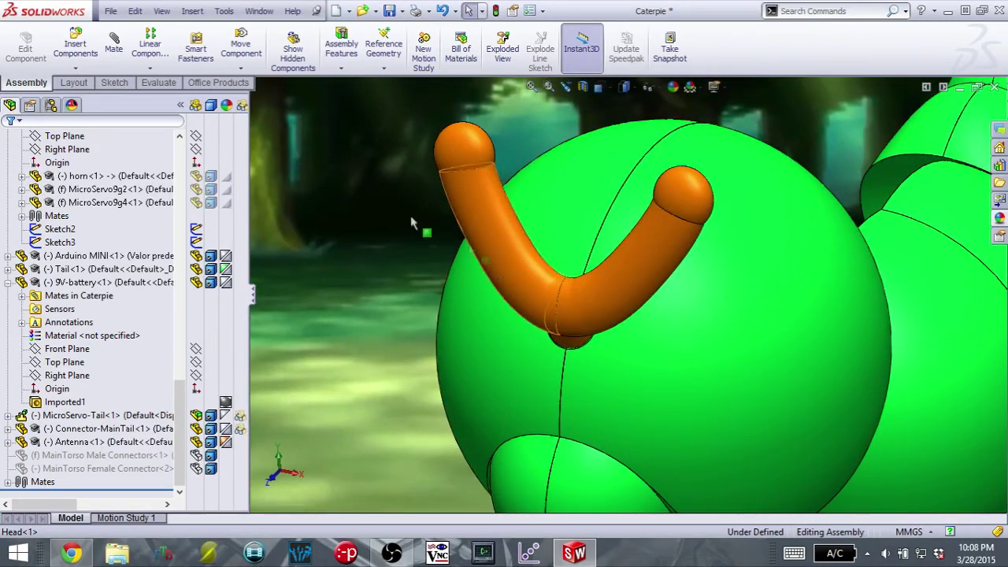
pyautogui.scroll(3, 715, 306)
pyautogui.scroll(-3, 716, 310)
pyautogui.moveTo(716, 310); pyautogui.dragTo(724, 270, button='middle')
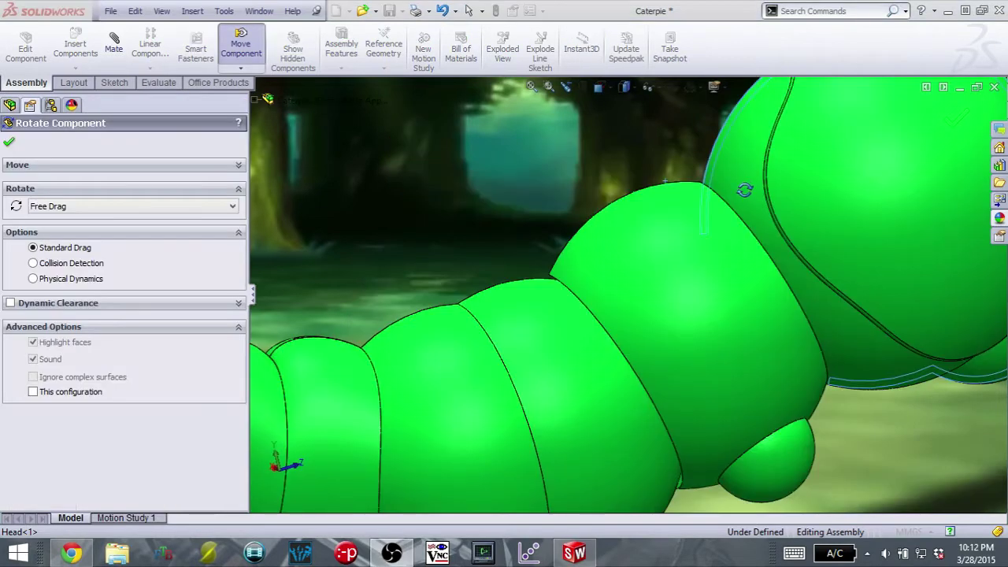
# Step: Rotate the Head and the MiddleThorax segment relative to the body
pyautogui.moveTo(745, 163); pyautogui.dragTo(572, 346)
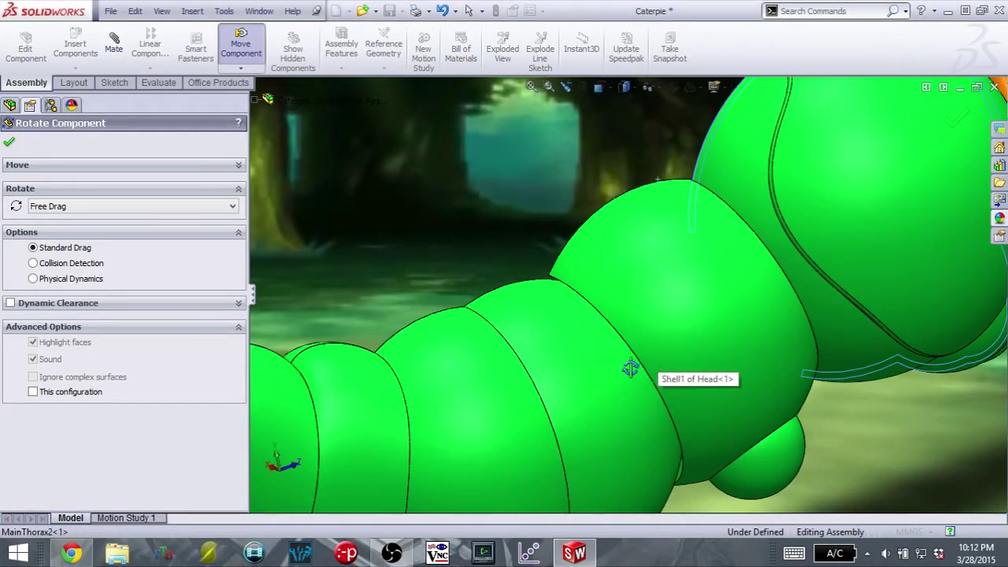
pyautogui.moveTo(630, 369); pyautogui.dragTo(602, 259)
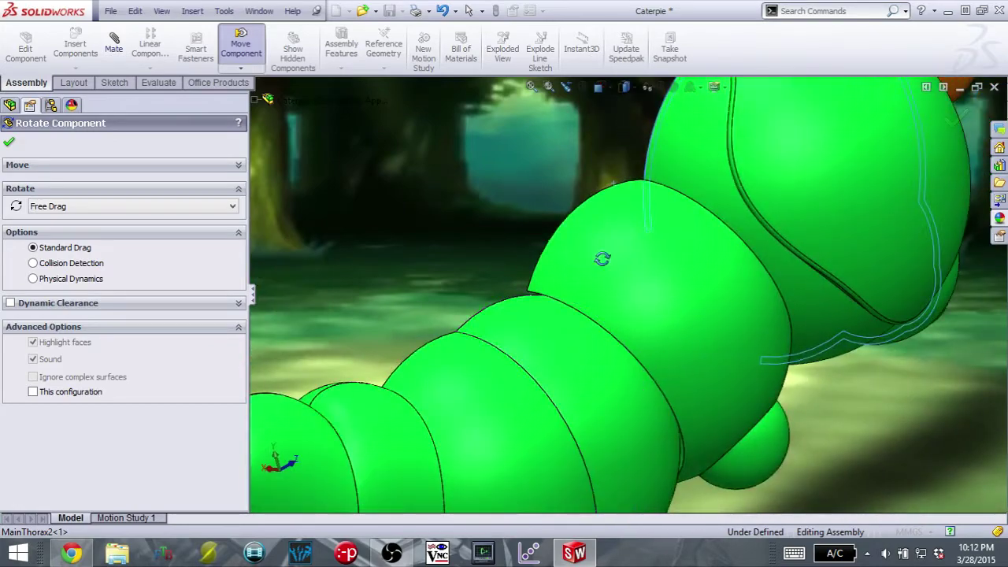
pyautogui.moveTo(676, 300)
pyautogui.mouseDown()
pyautogui.moveTo(661, 277)
pyautogui.moveTo(690, 314)
pyautogui.moveTo(661, 287)
pyautogui.mouseUp()
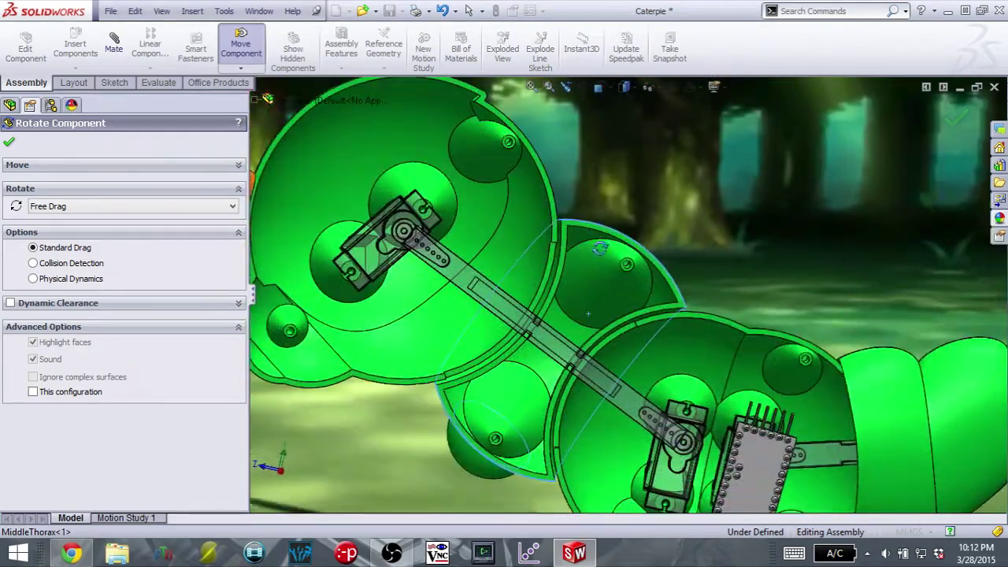
pyautogui.moveTo(608, 245)
pyautogui.mouseDown()
pyautogui.moveTo(636, 210)
pyautogui.moveTo(611, 229)
pyautogui.mouseUp()
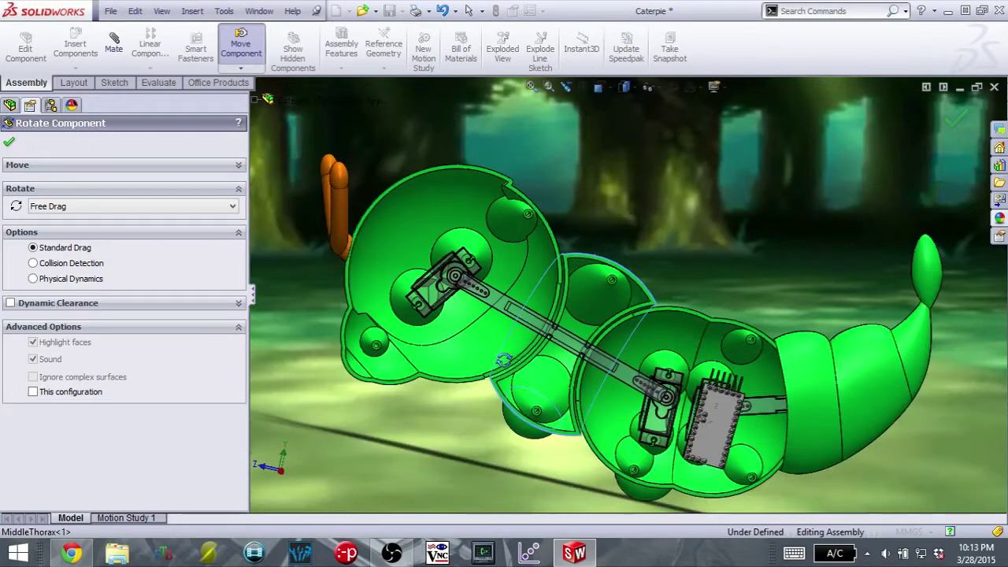
# Step: Orbit along the servo linkage and rotate the front thorax segment into its new angle
pyautogui.scroll(-5, 658, 162)
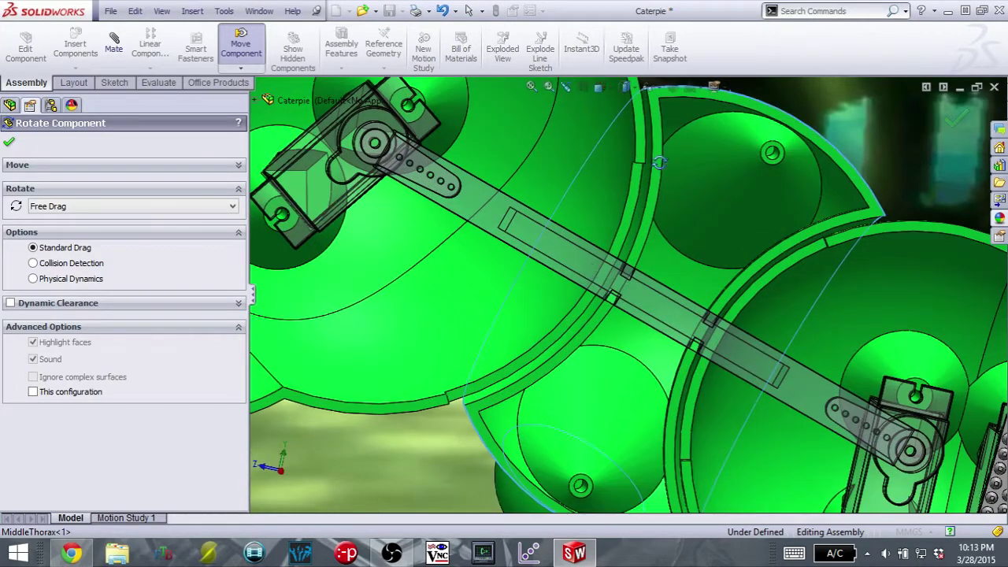
pyautogui.moveTo(641, 169)
pyautogui.mouseDown(button='middle')
pyautogui.moveTo(636, 192)
pyautogui.moveTo(655, 177)
pyautogui.mouseUp(button='middle')
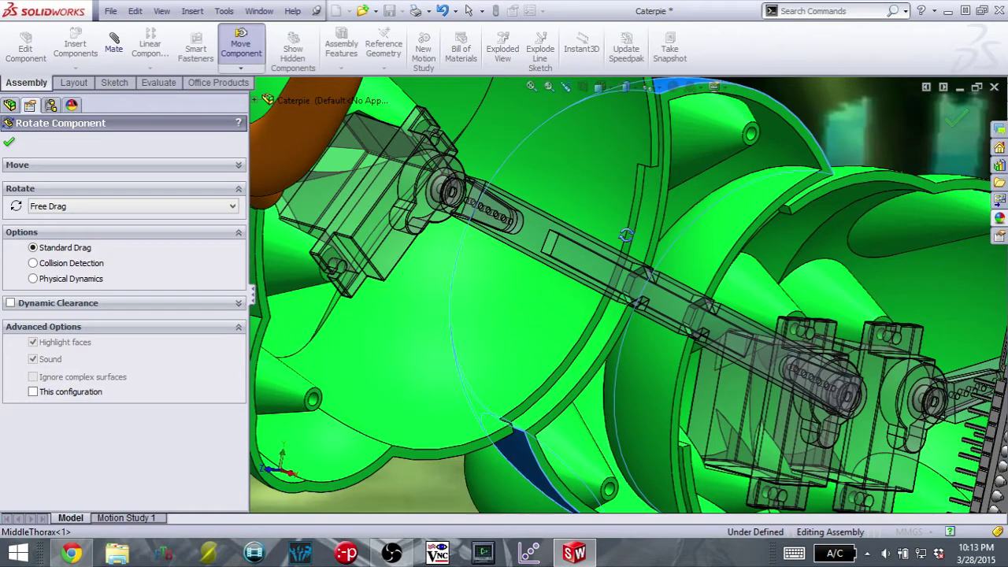
pyautogui.moveTo(623, 238); pyautogui.dragTo(635, 128, button='middle')
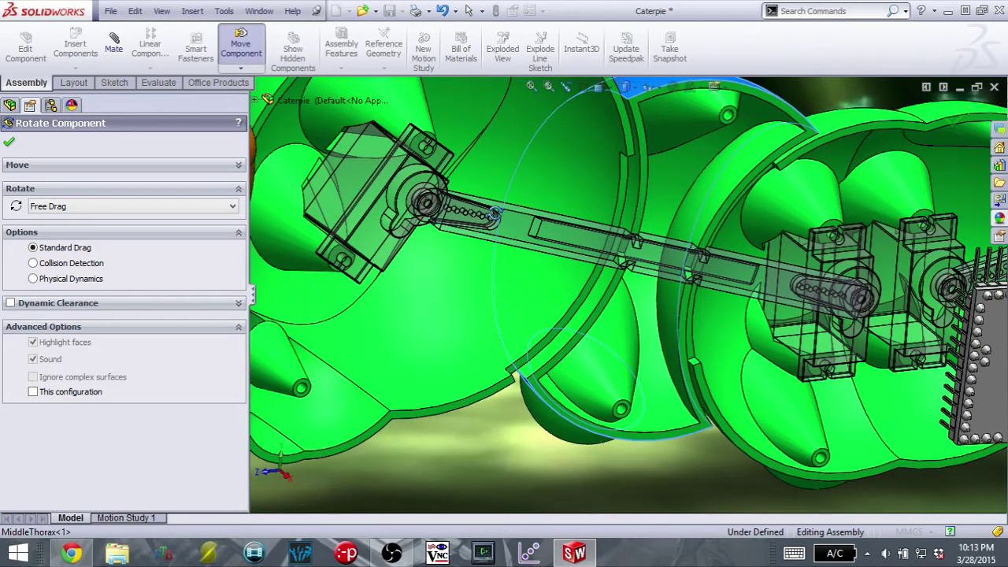
pyautogui.moveTo(495, 213); pyautogui.dragTo(598, 165, button='middle')
pyautogui.moveTo(610, 153); pyautogui.dragTo(515, 110)
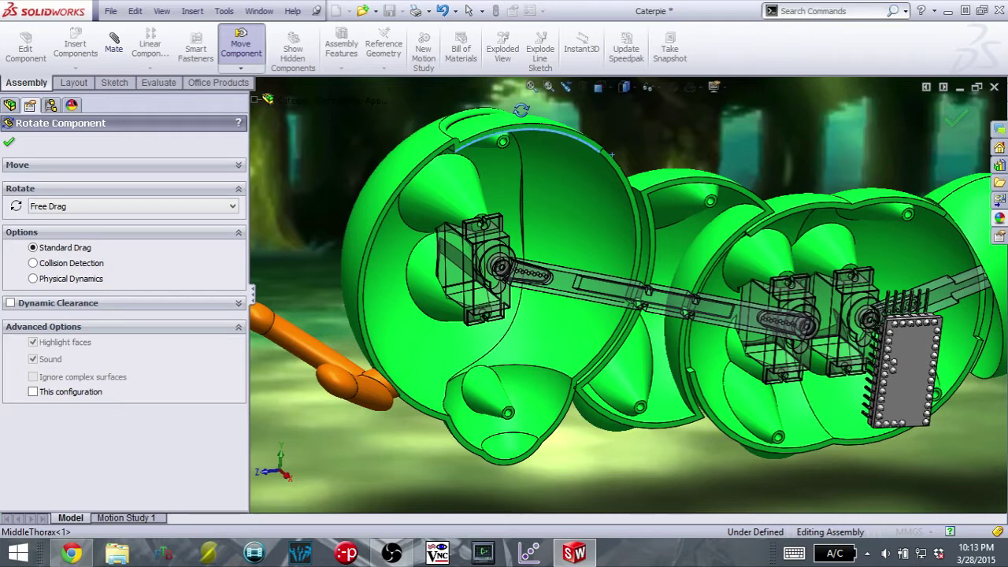
pyautogui.keyDown('ctrl'); pyautogui.moveTo(818, 250); pyautogui.dragTo(778, 260, button='middle'); pyautogui.keyUp('ctrl')
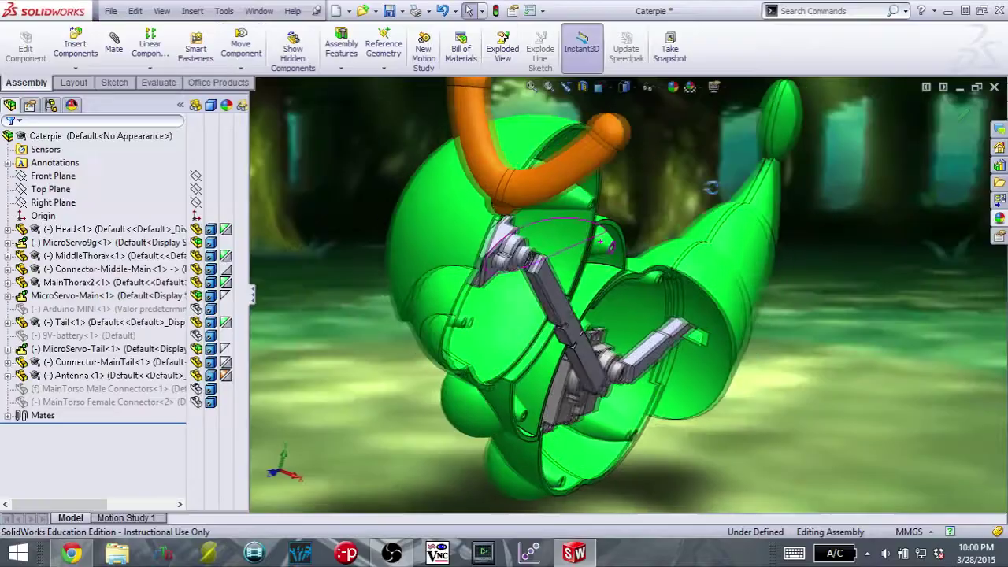
pyautogui.moveTo(598, 204); pyautogui.dragTo(737, 267, button='middle')
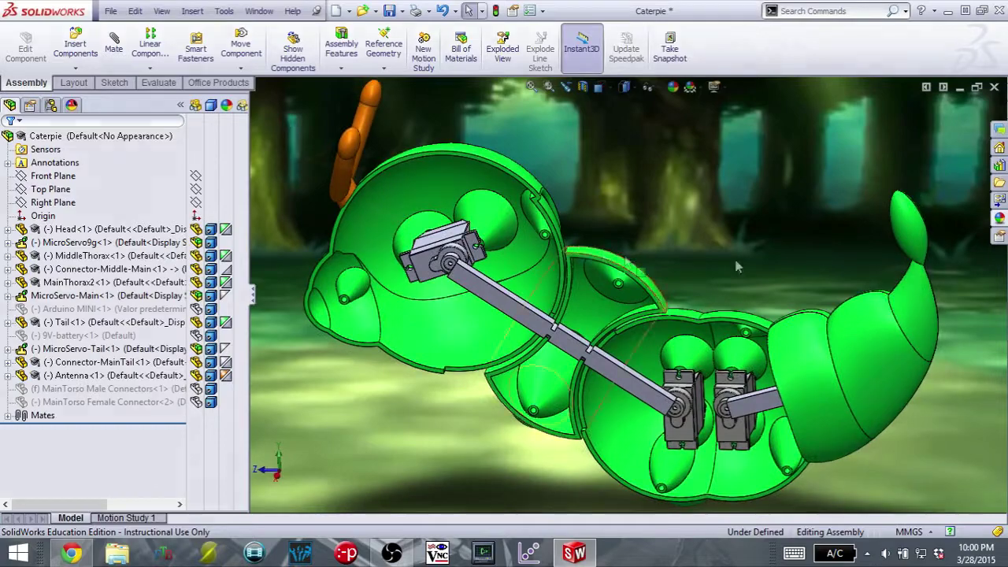